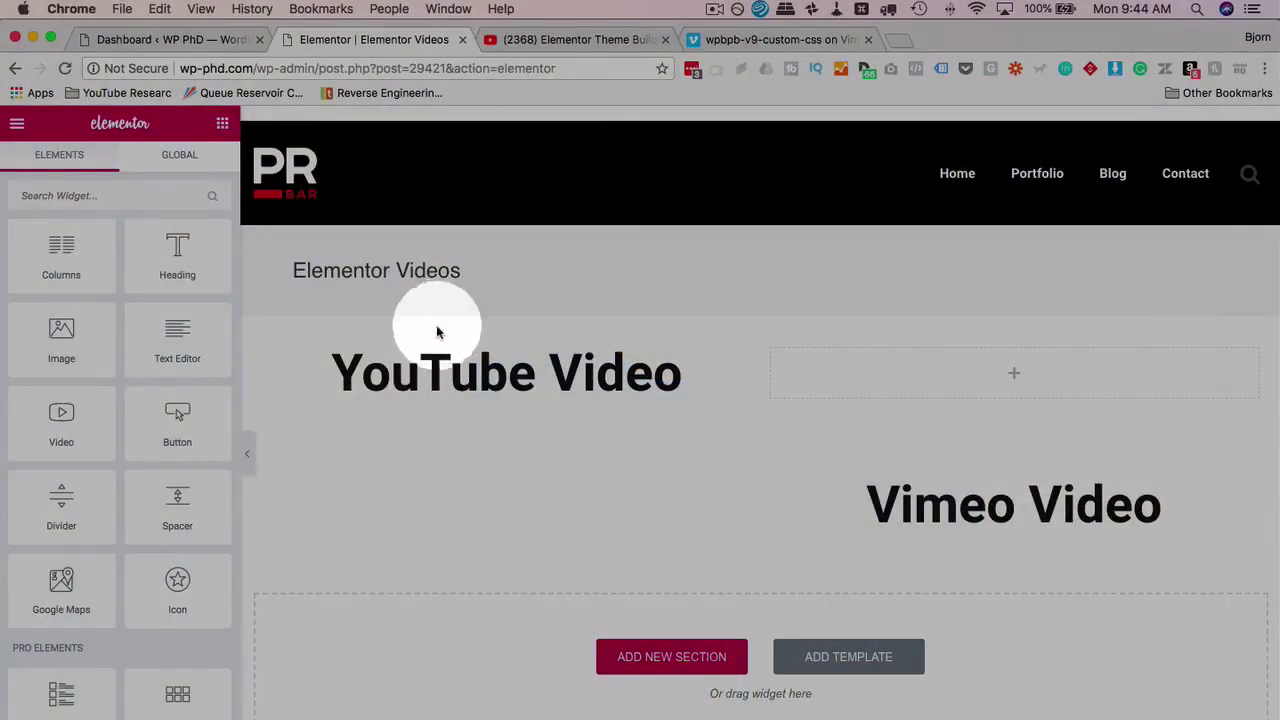
Step: Add a Video widget to the empty right column, keeping YouTube as the source
drag(58, 440, 920, 372)
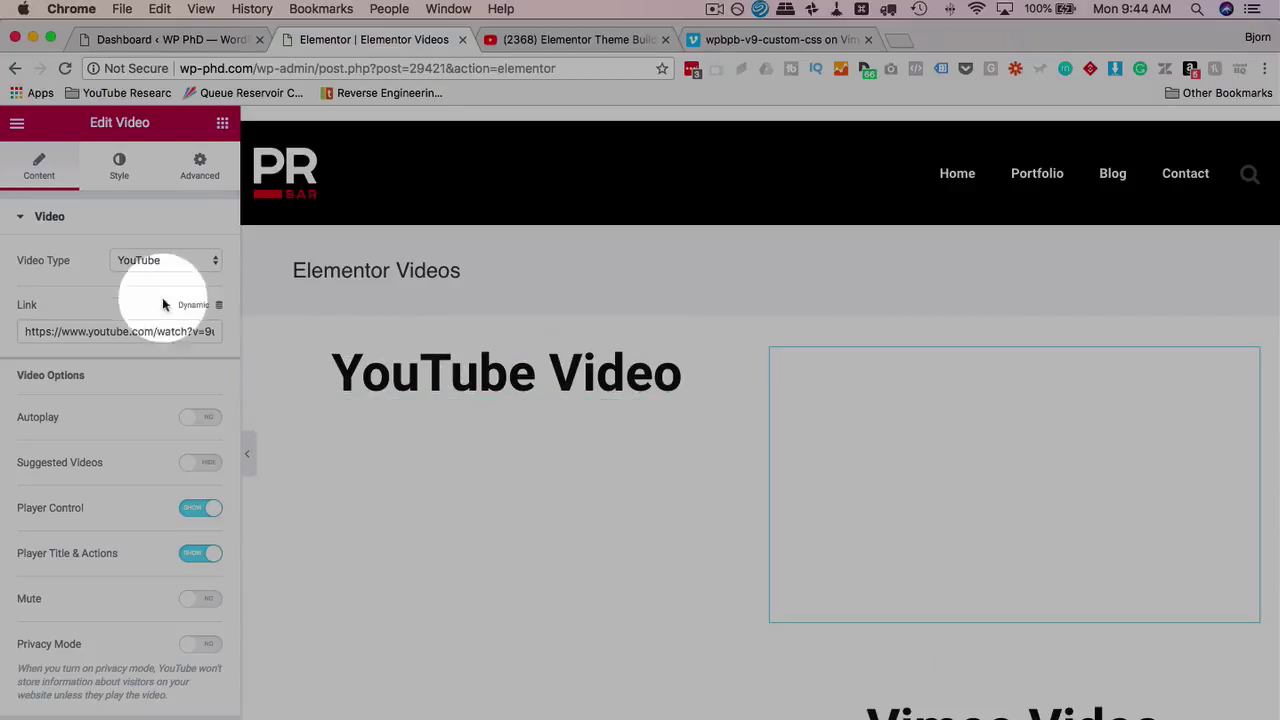
click(115, 265)
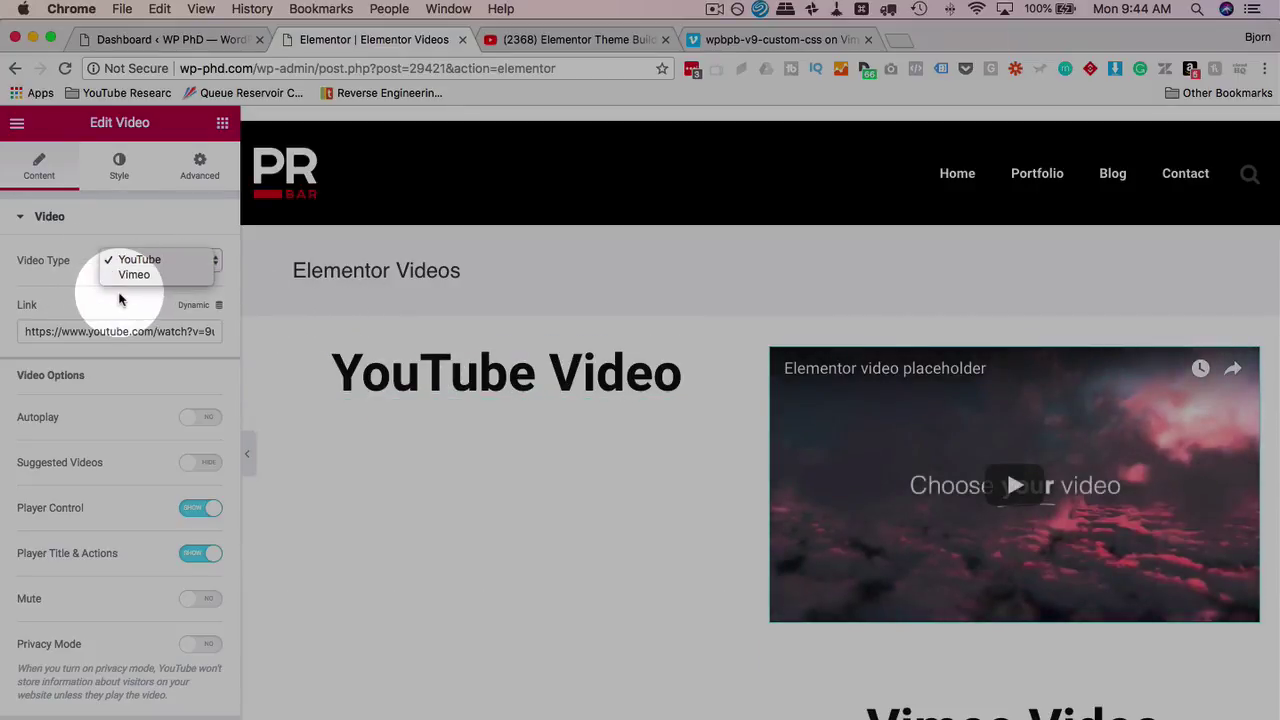
click(119, 299)
Step: Link the widget to the 'Elementor Theme Builder Update Is A Game Changer' YouTube video's URL
click(565, 39)
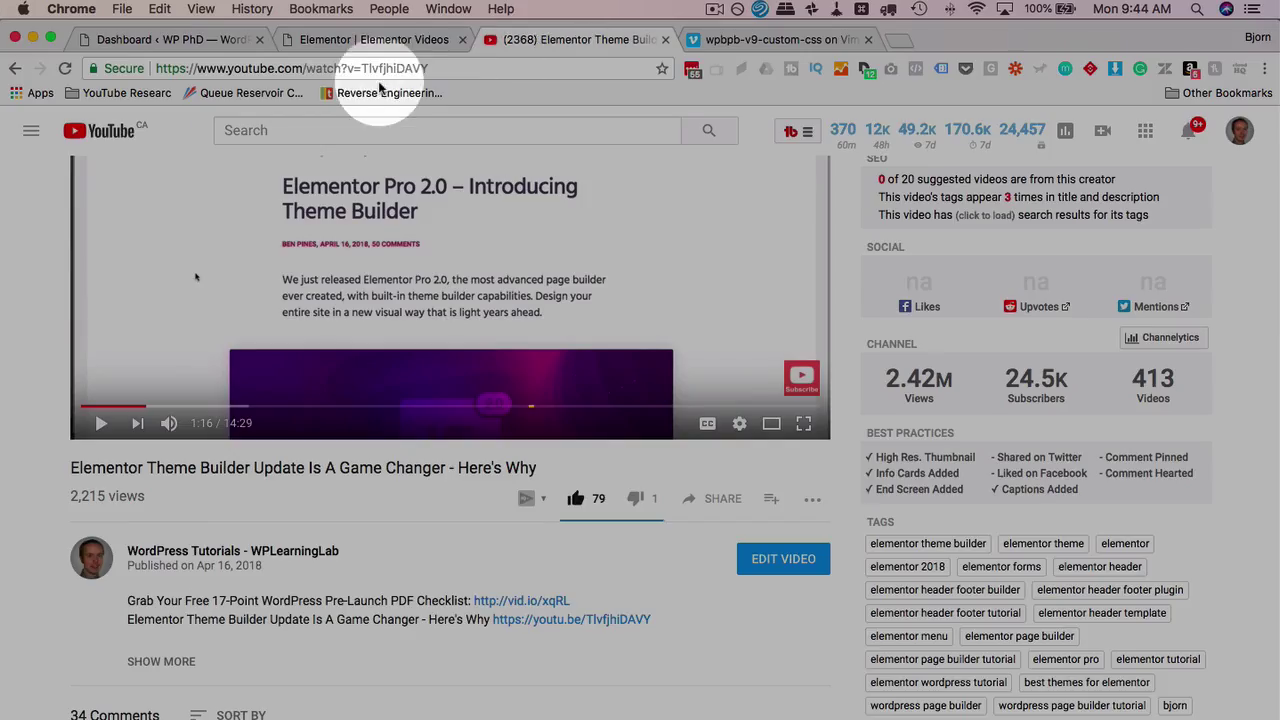
click(344, 68)
right_click(344, 68)
click(372, 94)
click(375, 40)
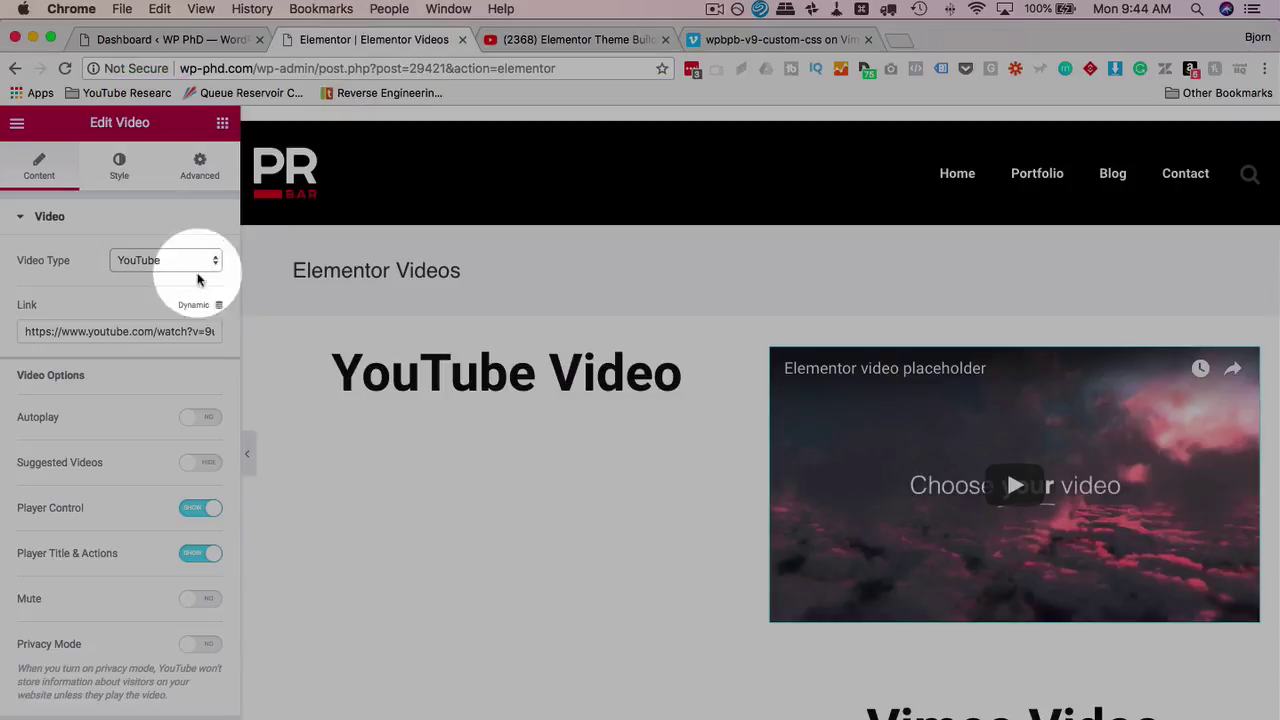
click(176, 330)
key(super+a)
key(super+v)
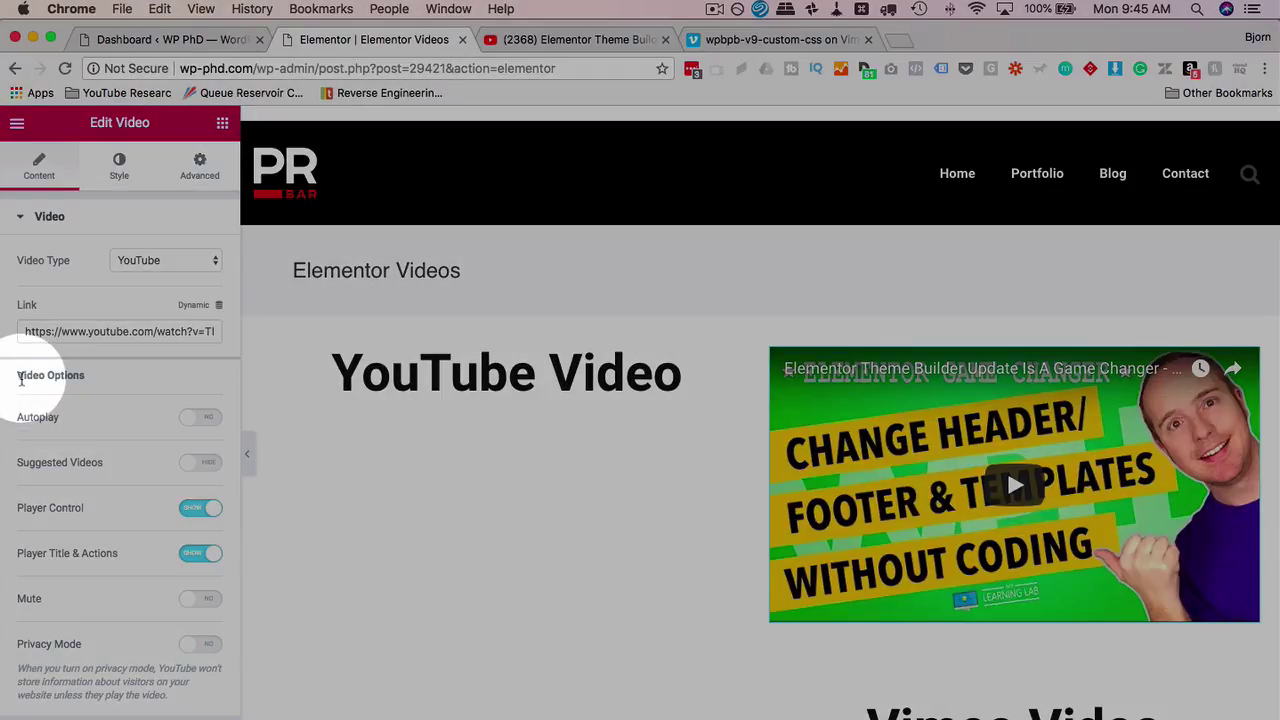
drag(22, 378, 103, 385)
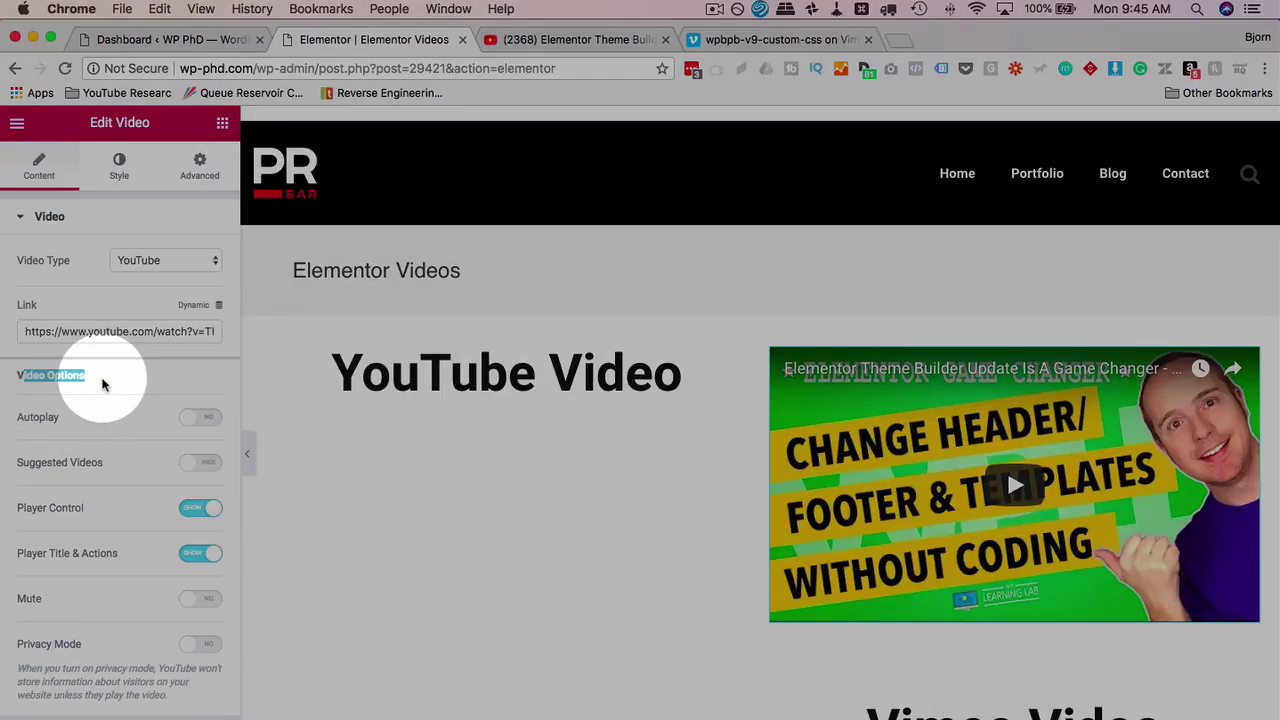
click(557, 40)
Step: Review the YouTube video's Share > Embed options before returning to the Elementor editor
click(703, 511)
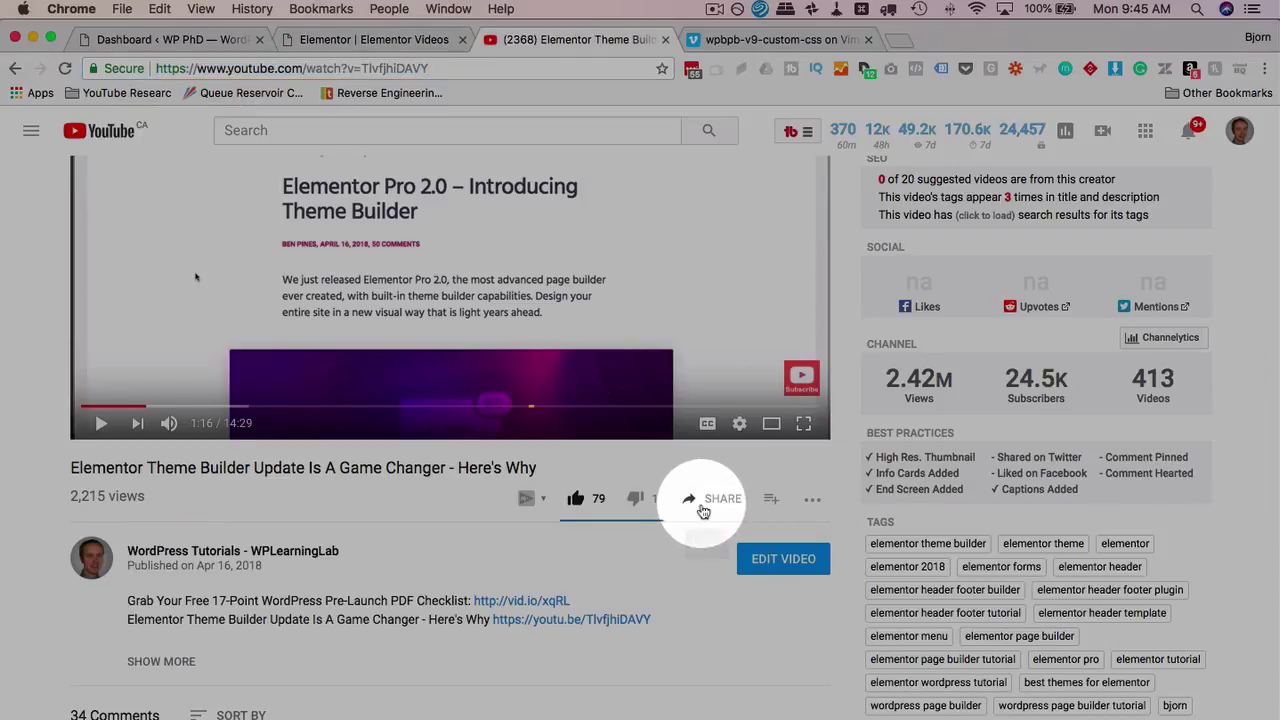
click(986, 715)
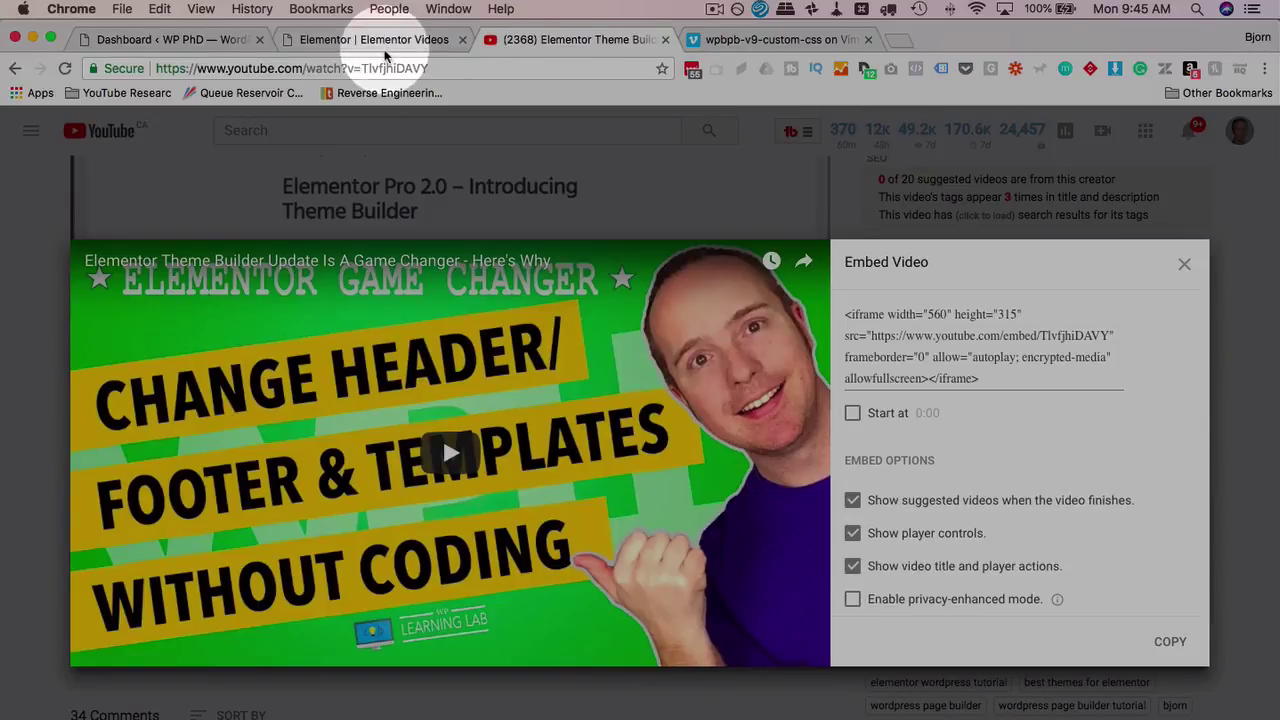
click(383, 28)
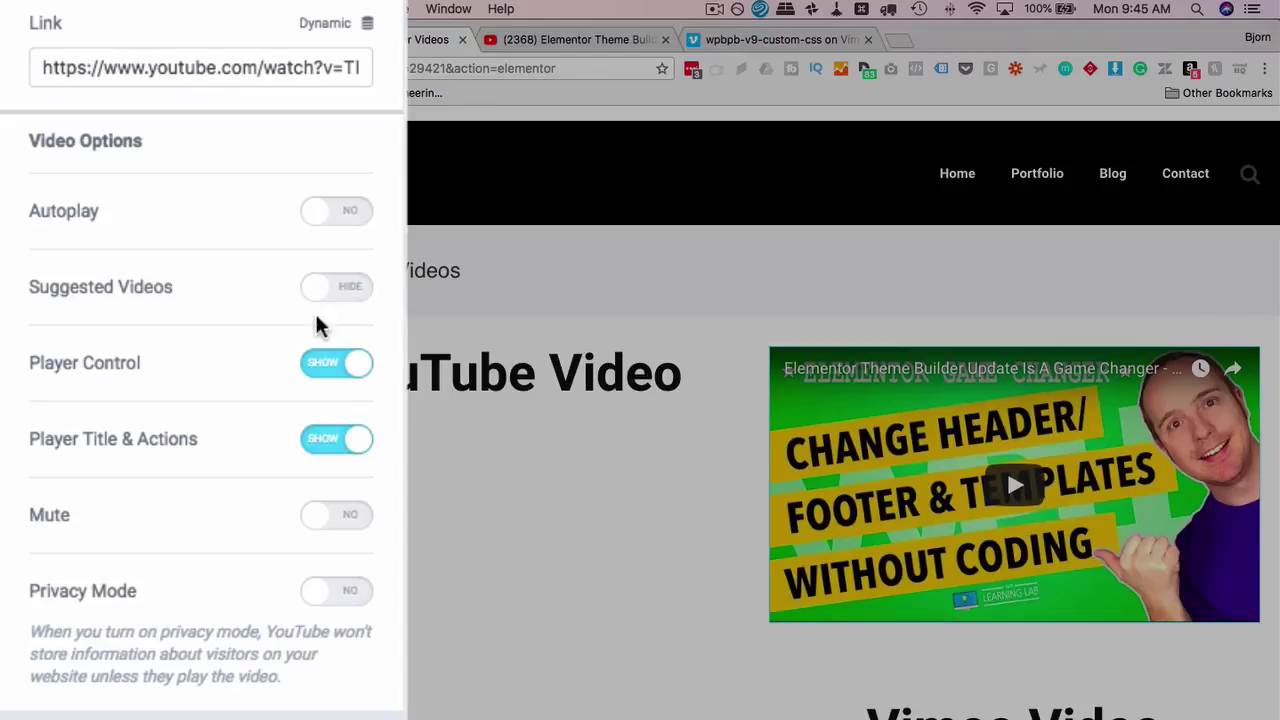
Step: Leave Suggested Videos on HIDE, switch Player Control to HIDE, and test the preview playback
click(337, 305)
click(337, 305)
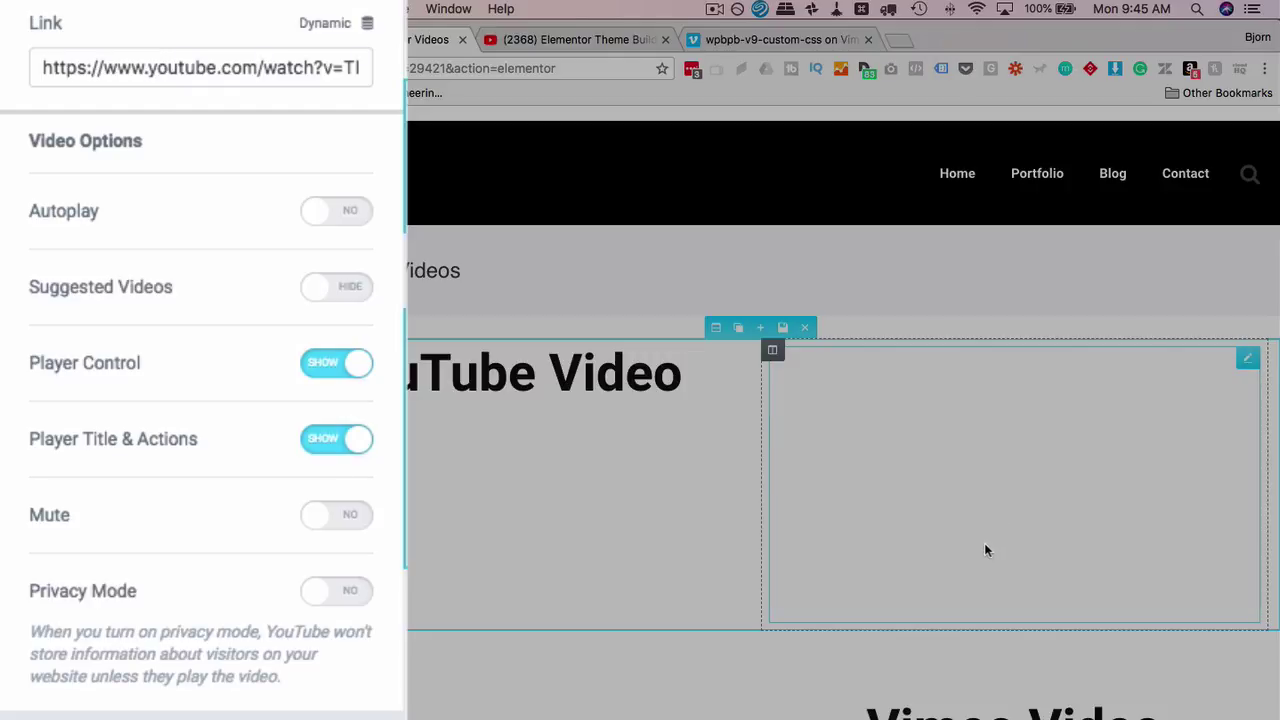
click(1017, 487)
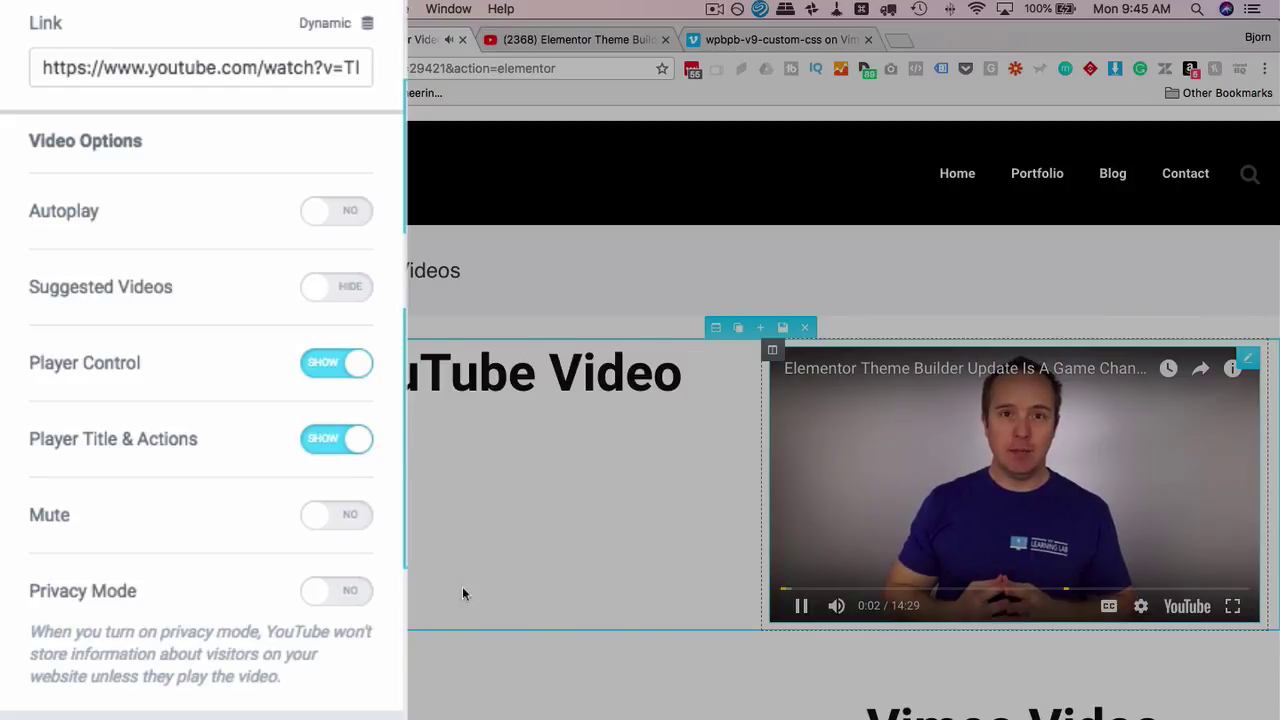
click(343, 370)
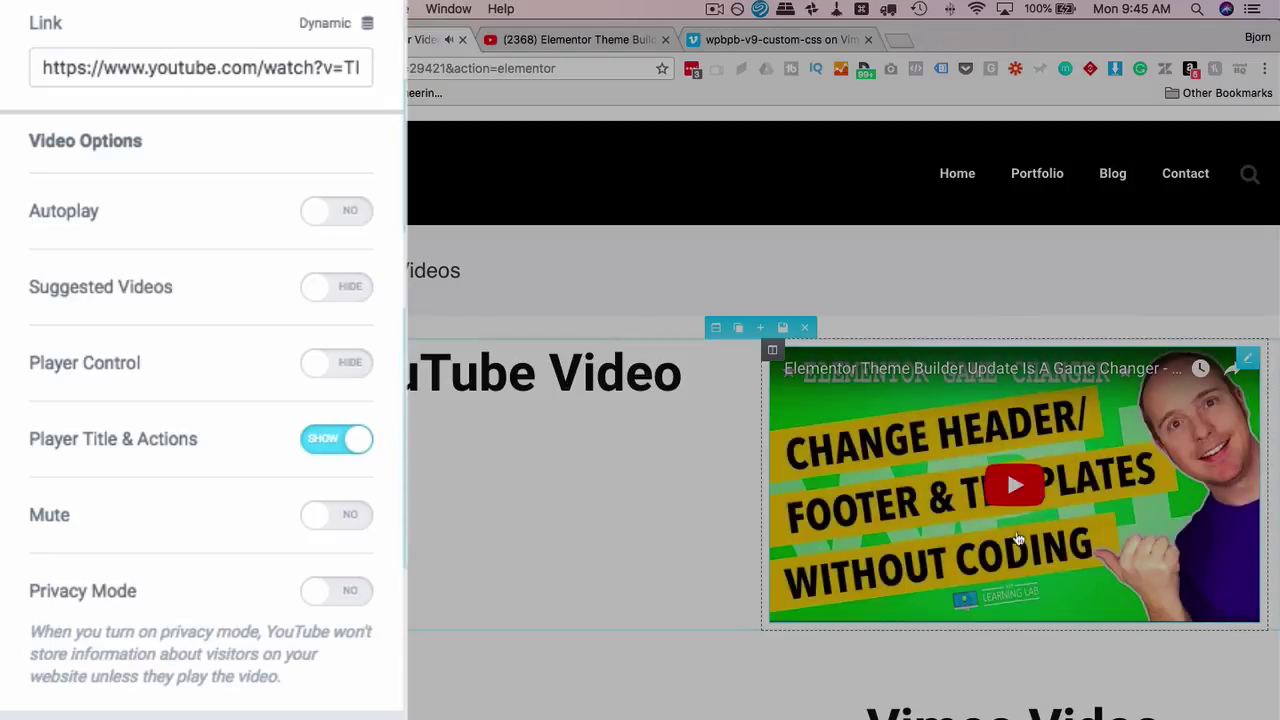
click(1027, 502)
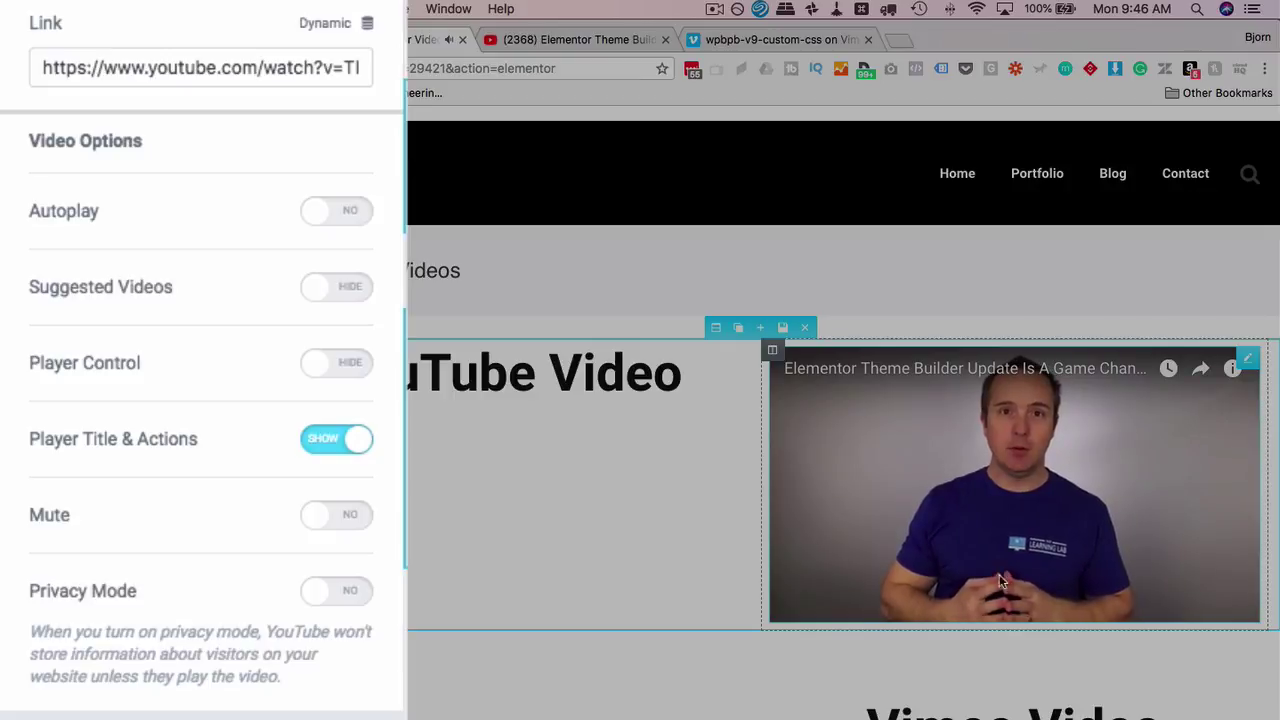
click(990, 470)
click(917, 475)
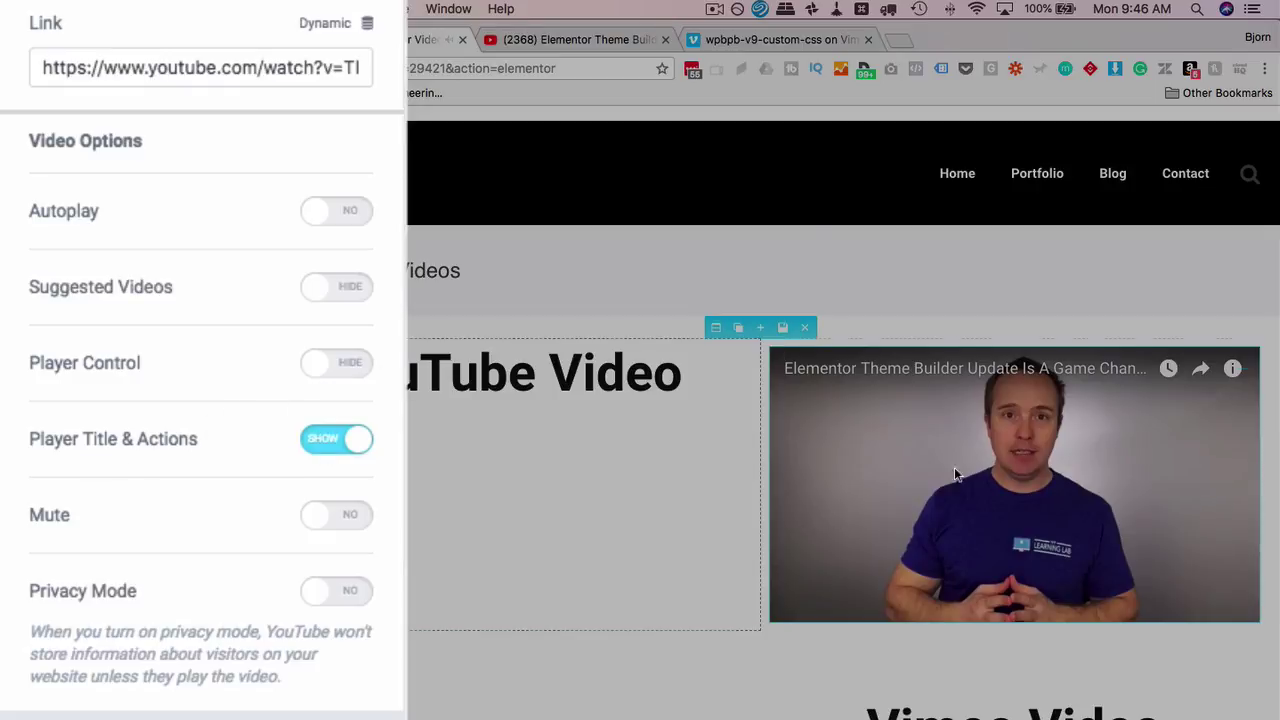
Step: Set Player Title & Actions to HIDE, leaving Mute and Privacy Mode off
click(362, 448)
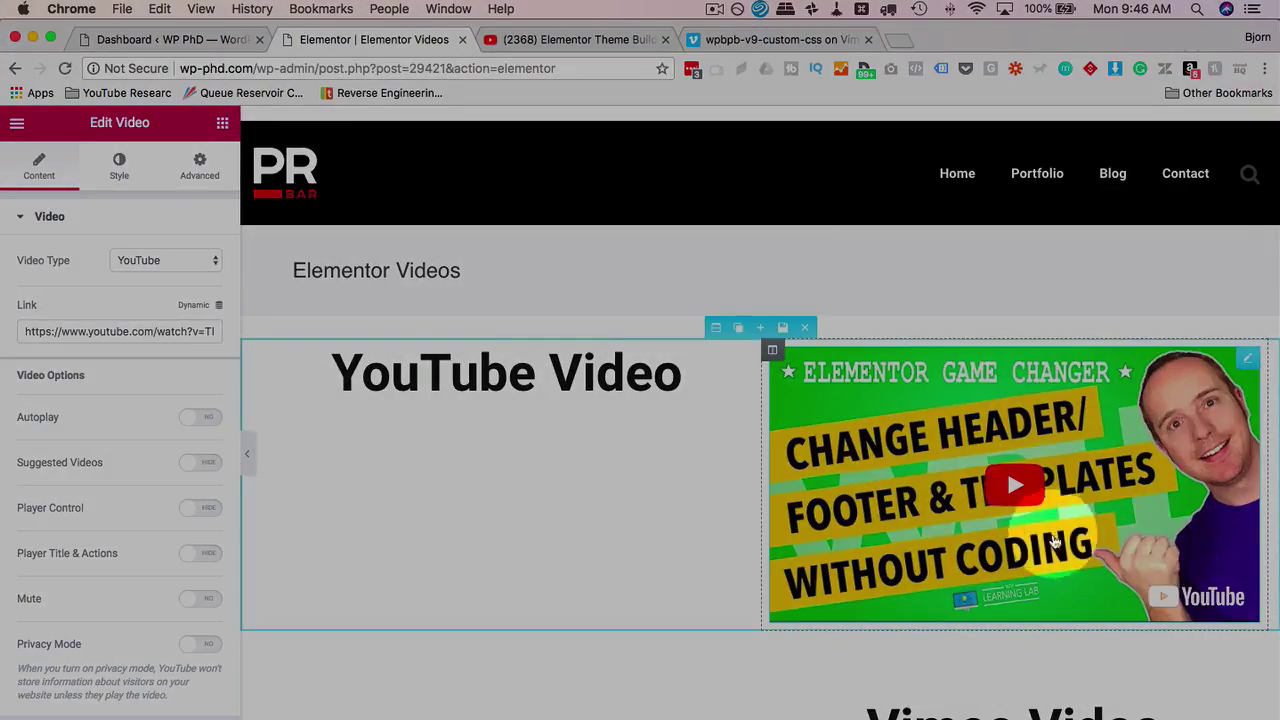
click(924, 492)
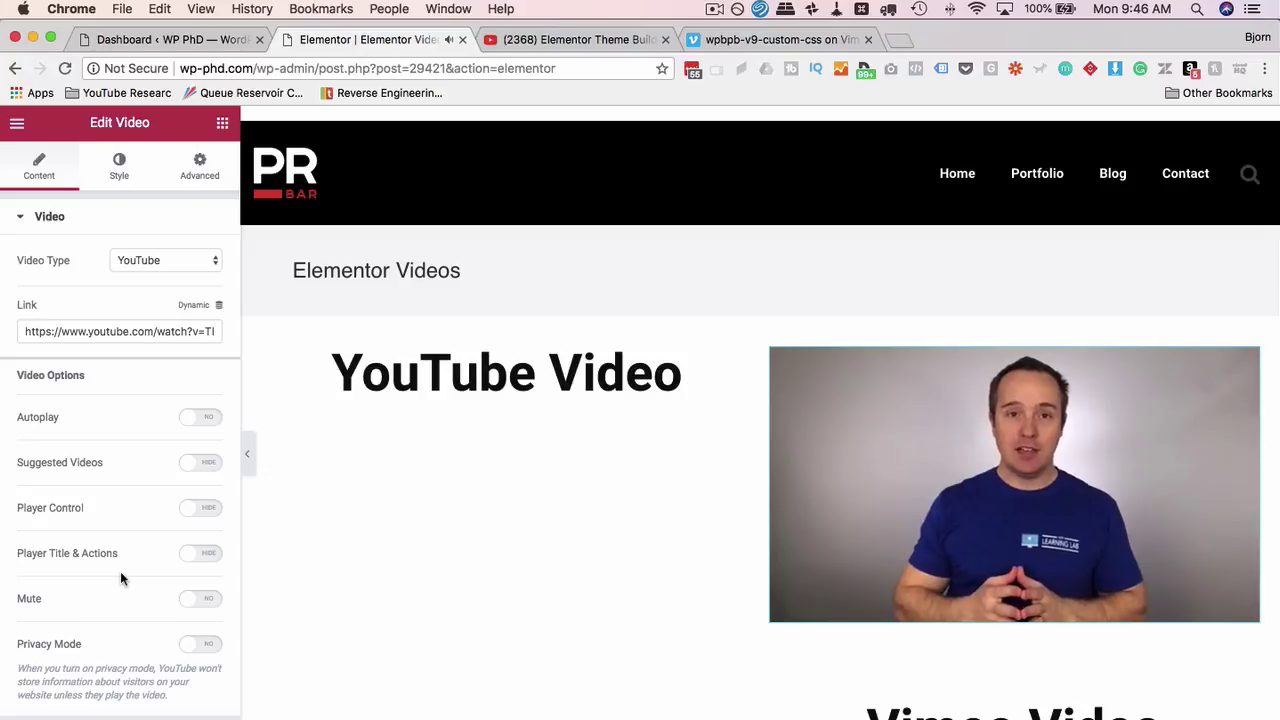
click(205, 602)
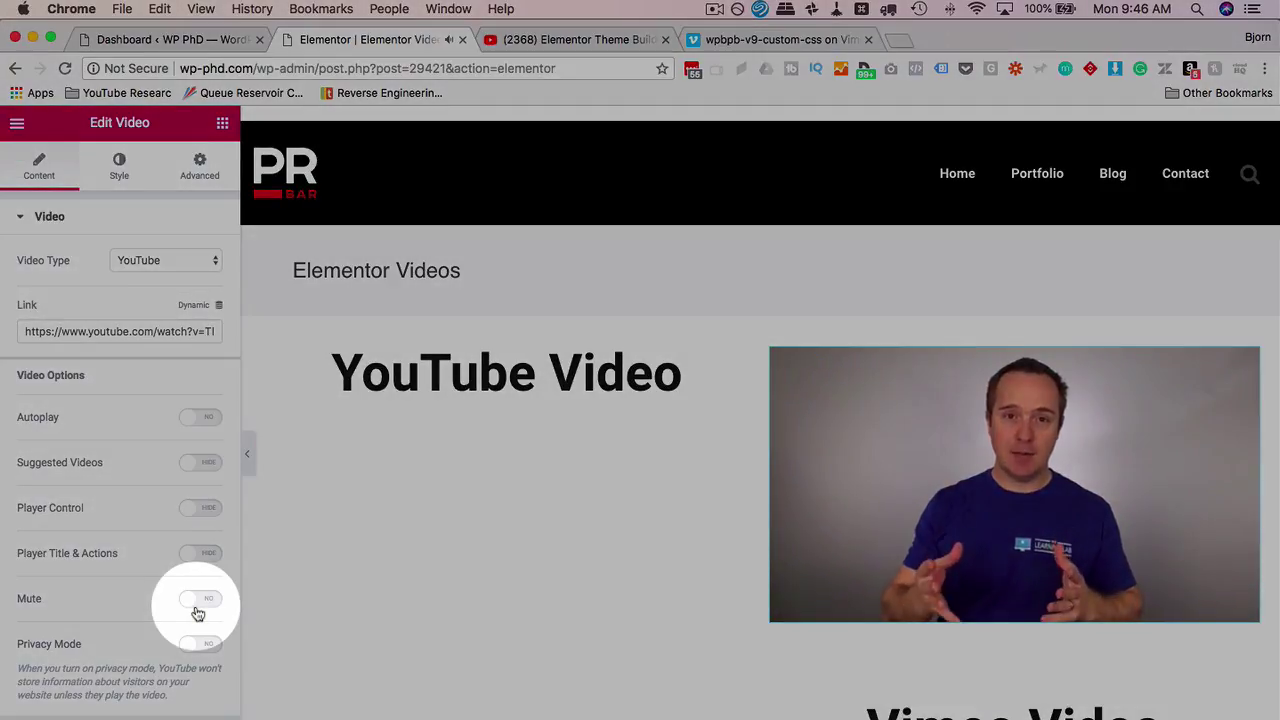
click(207, 602)
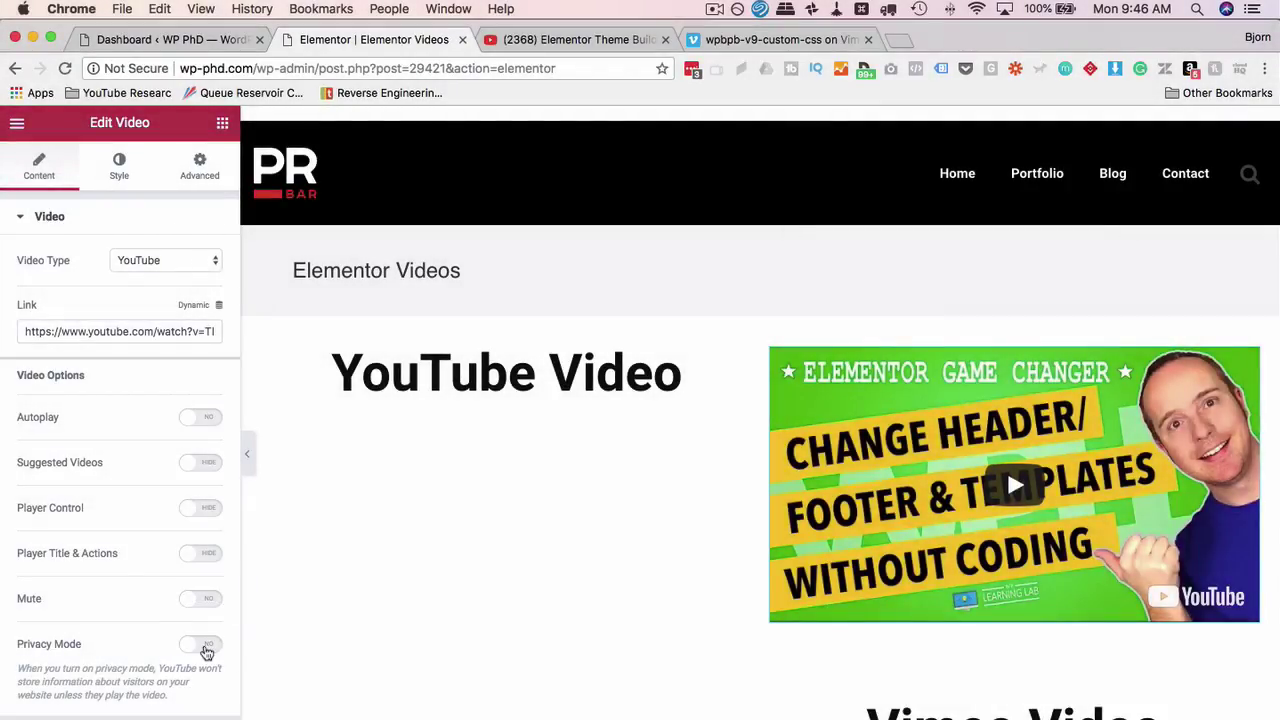
click(203, 646)
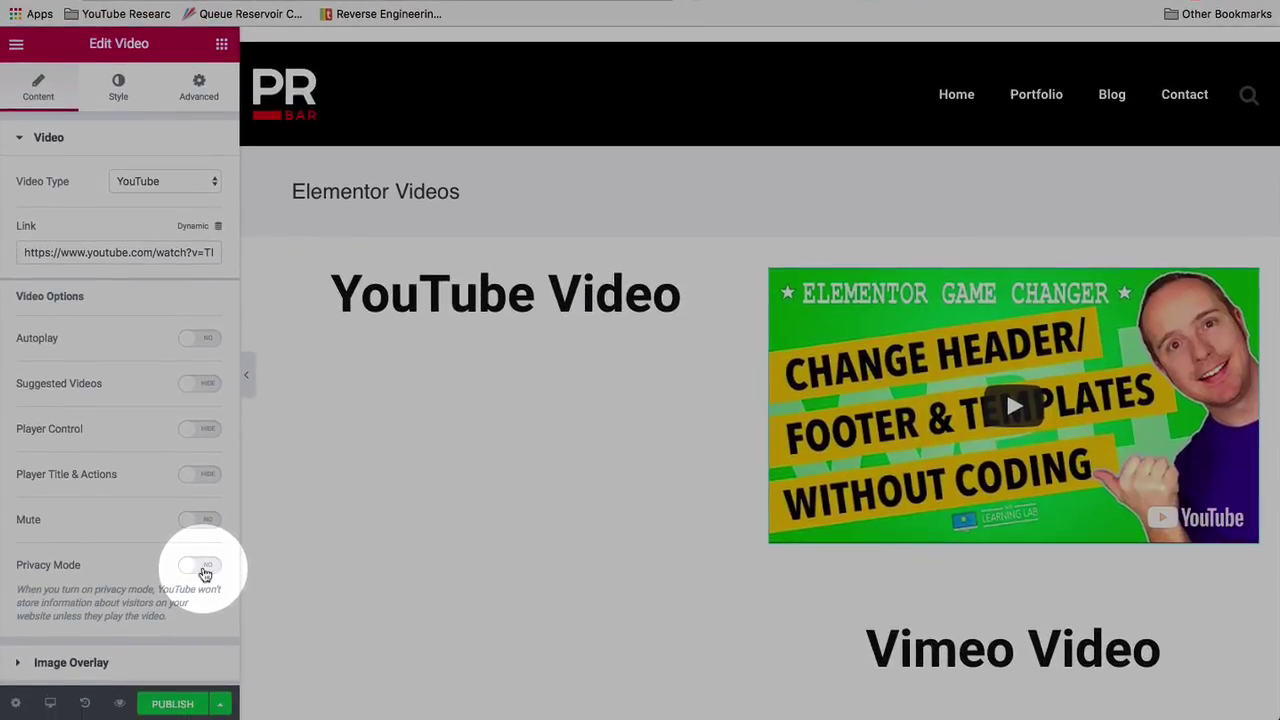
click(27, 661)
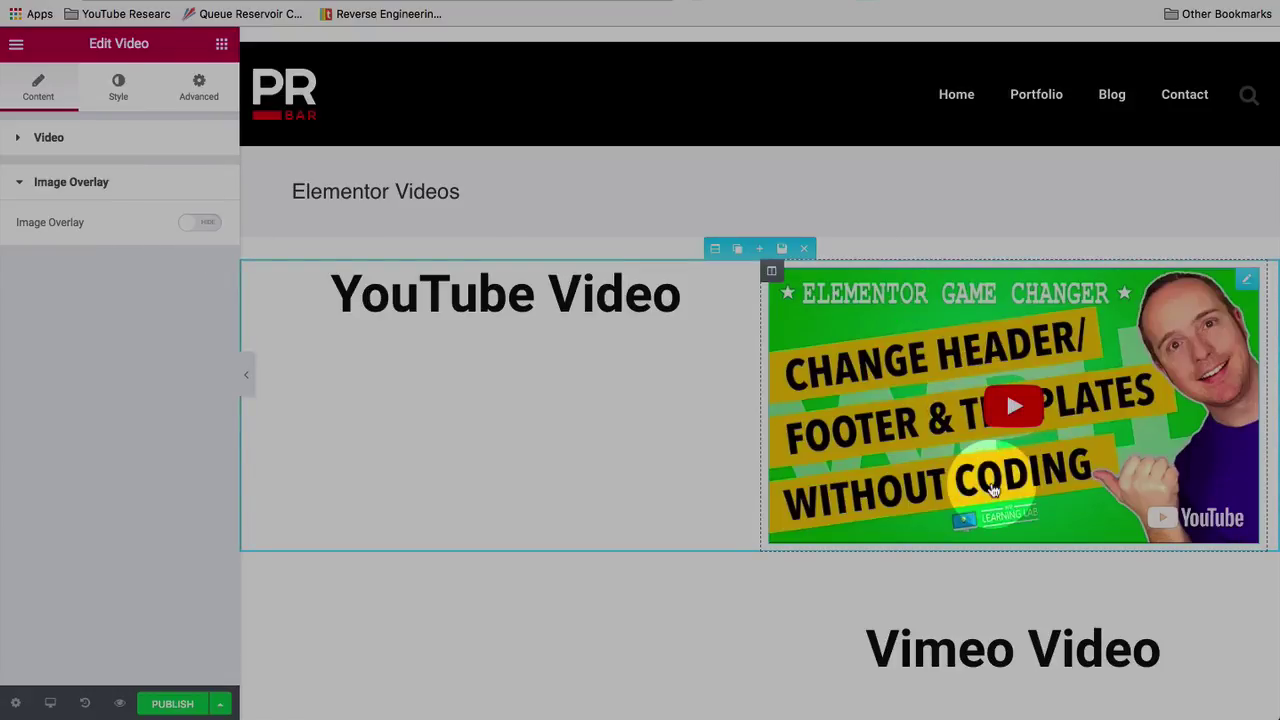
Step: Turn on the image overlay using salvo.jpg at Full image size
click(205, 224)
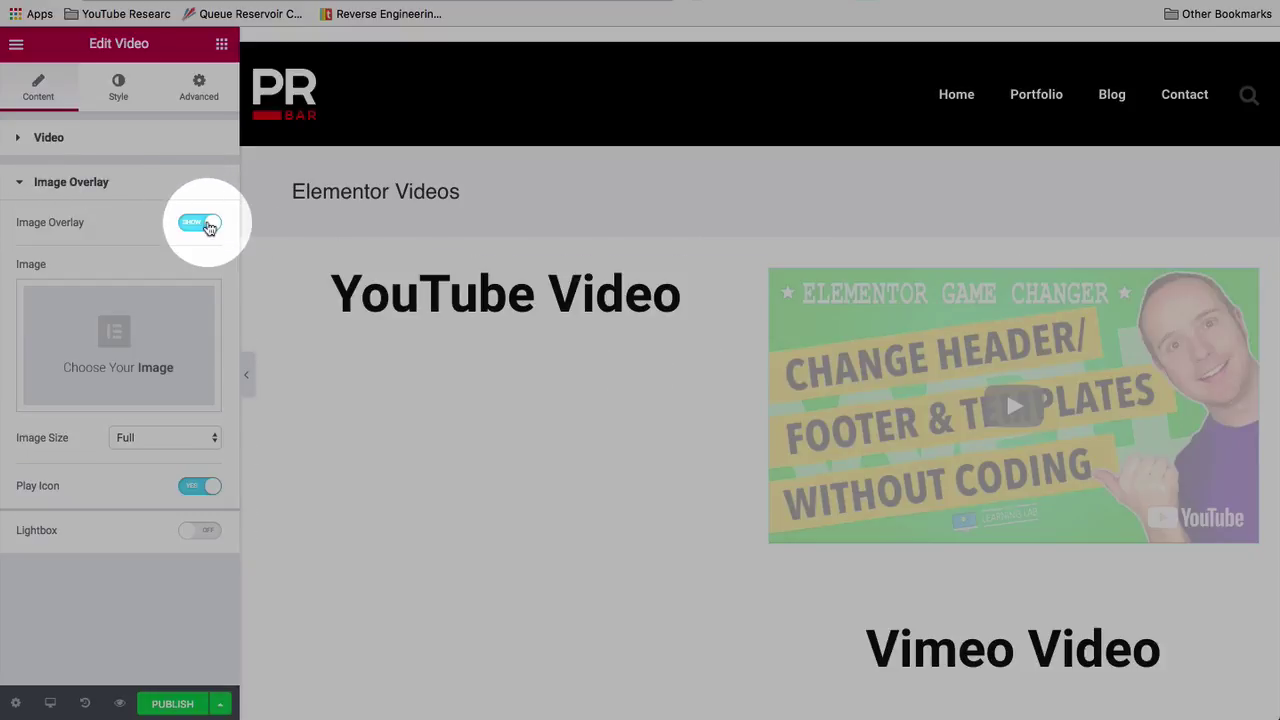
click(114, 360)
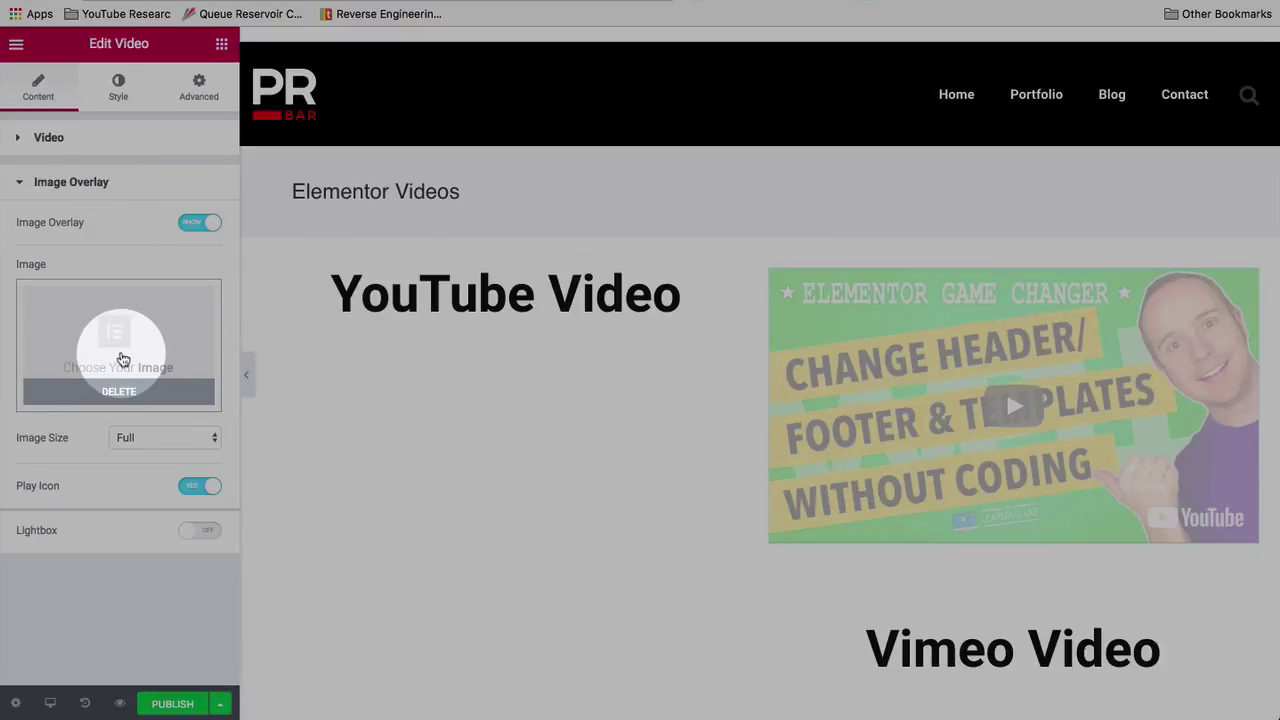
click(122, 359)
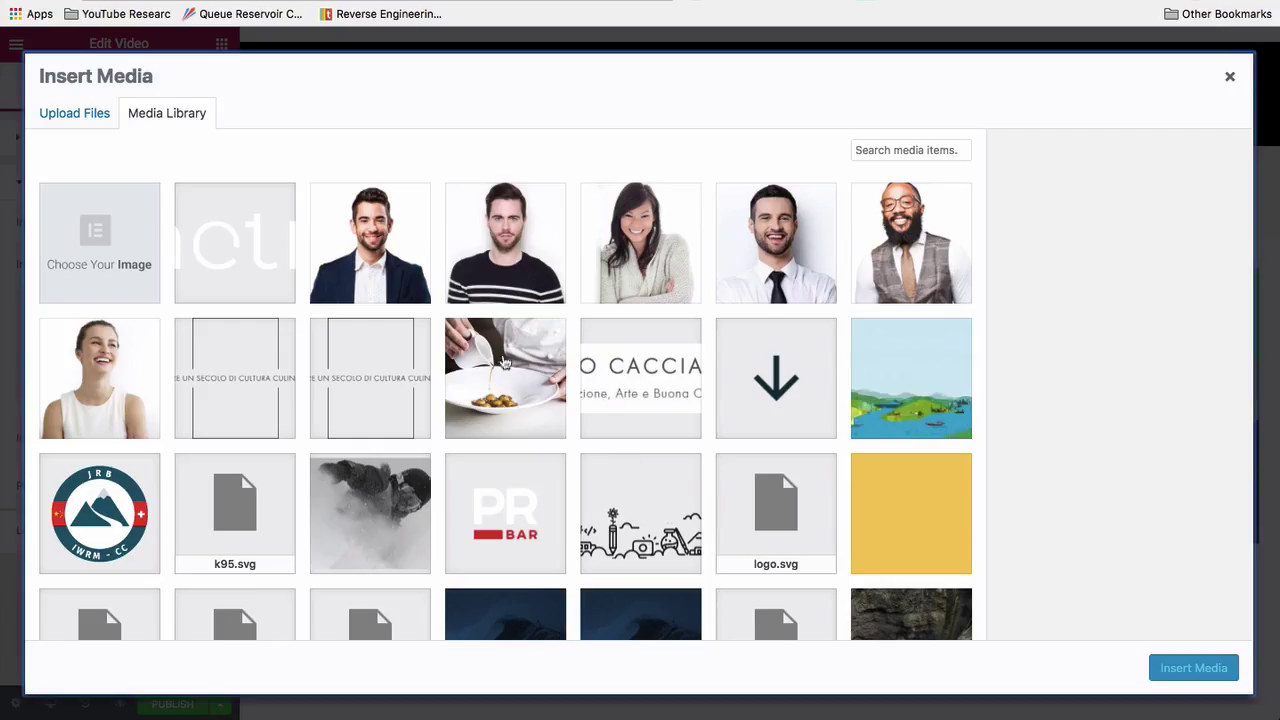
click(485, 345)
click(1192, 668)
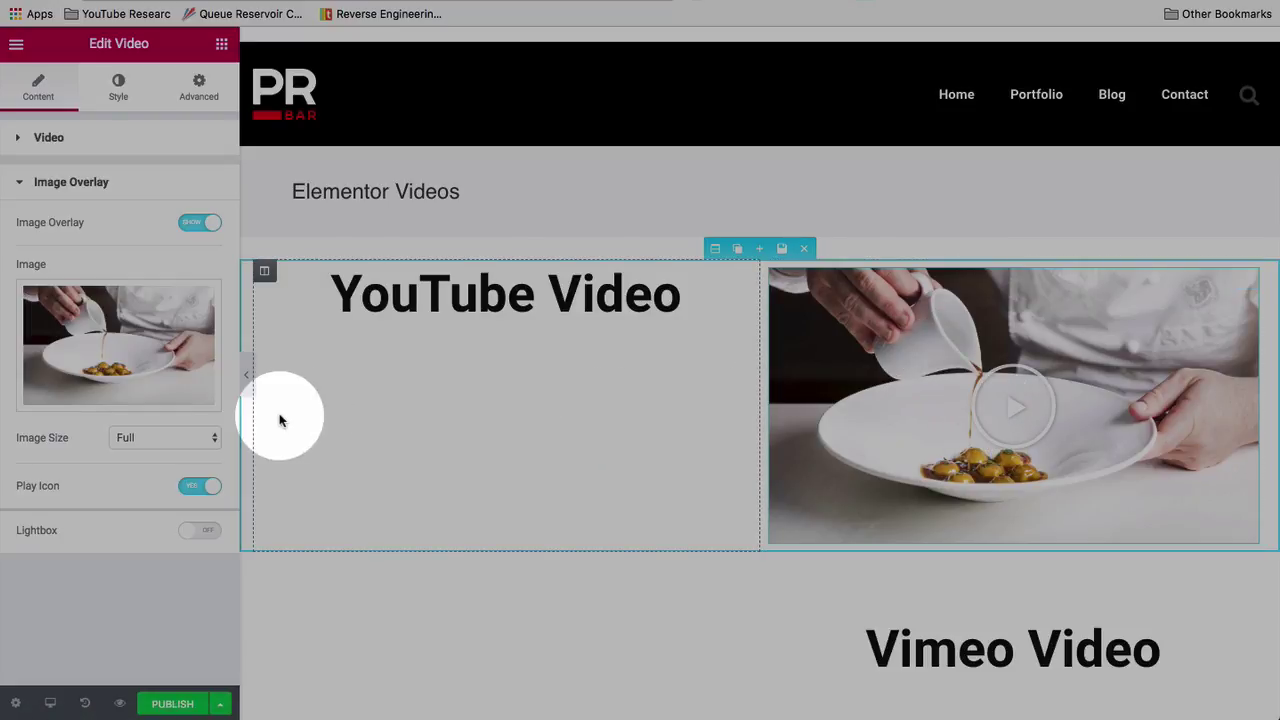
click(144, 439)
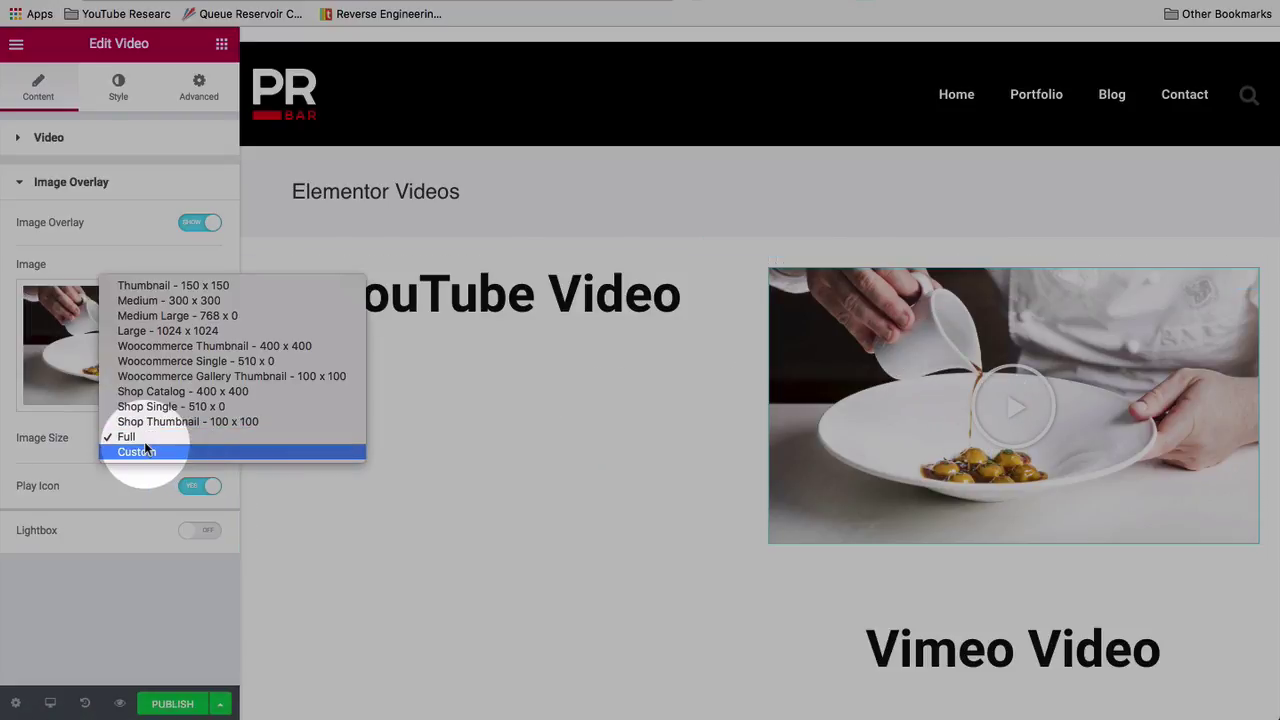
click(116, 495)
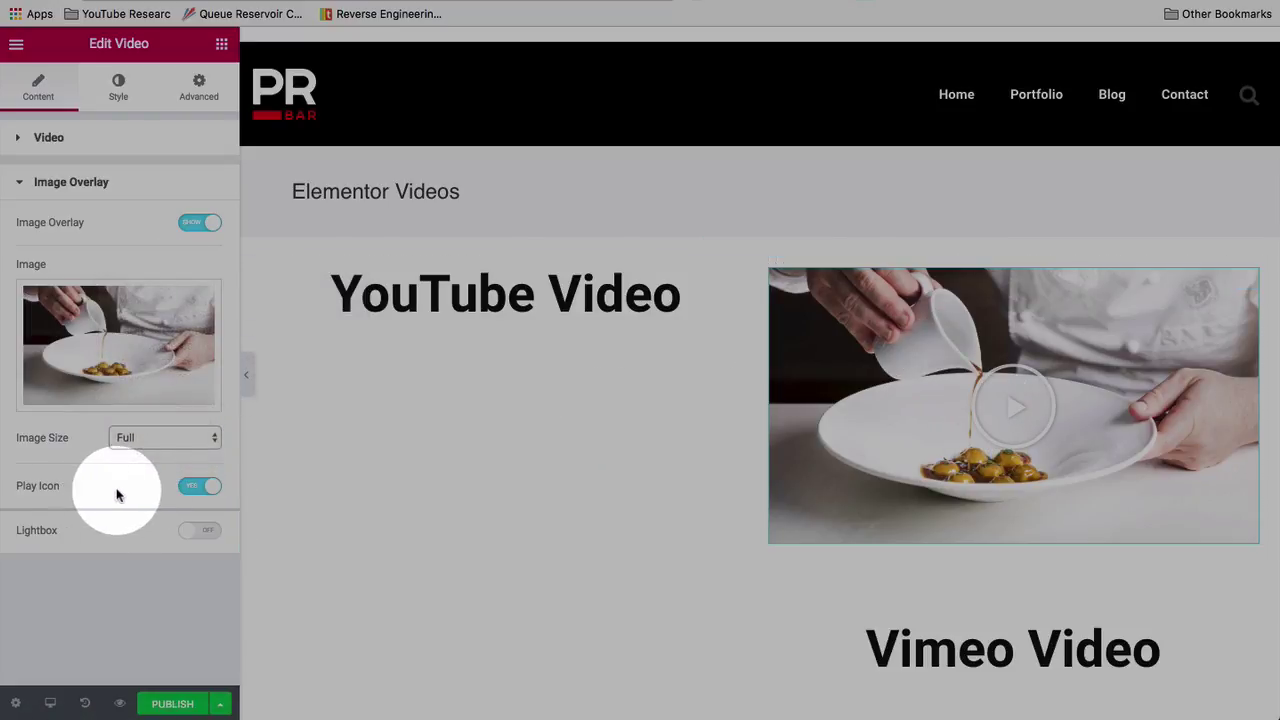
Step: Set Play Icon to NO and Lightbox to ON, then test the overlay
click(205, 485)
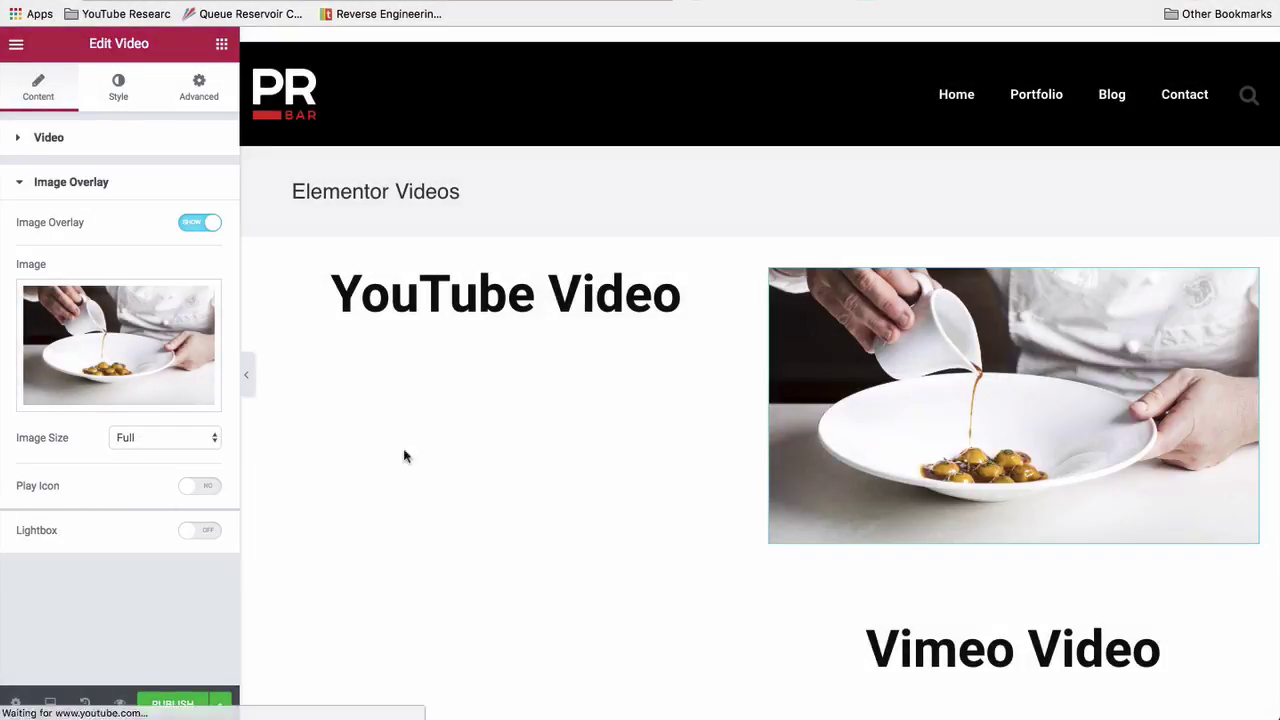
click(911, 445)
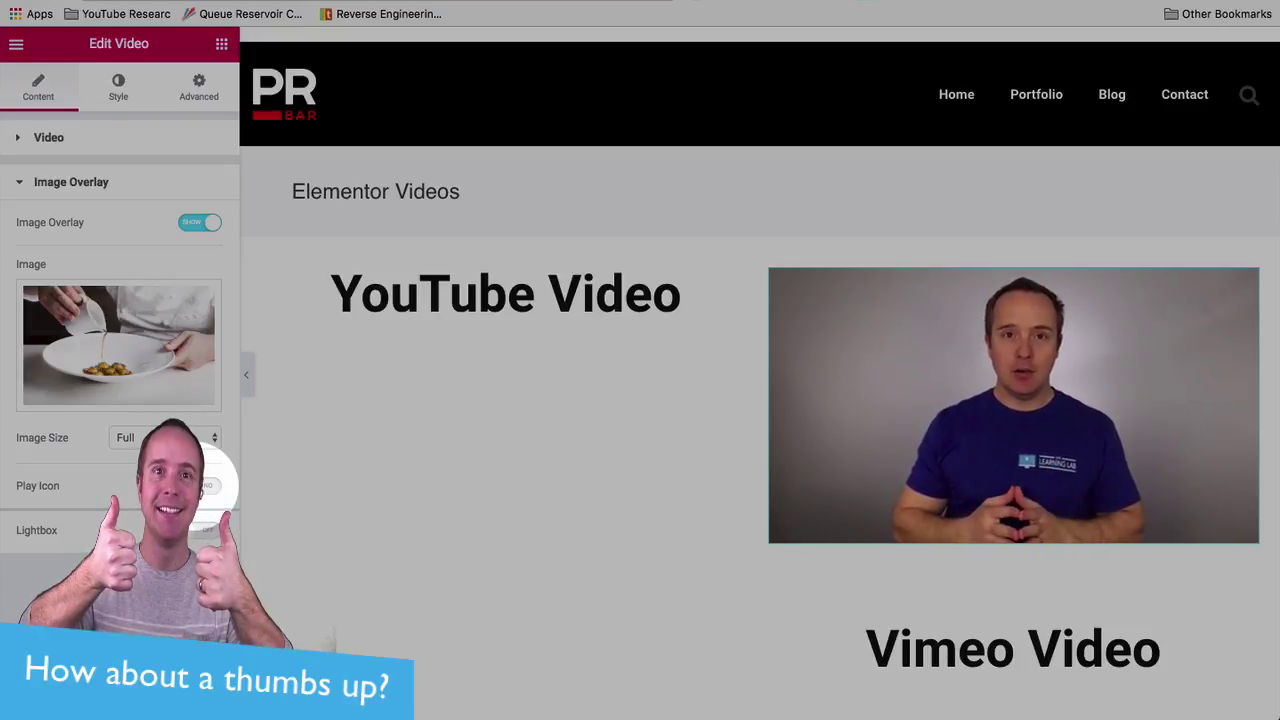
click(196, 530)
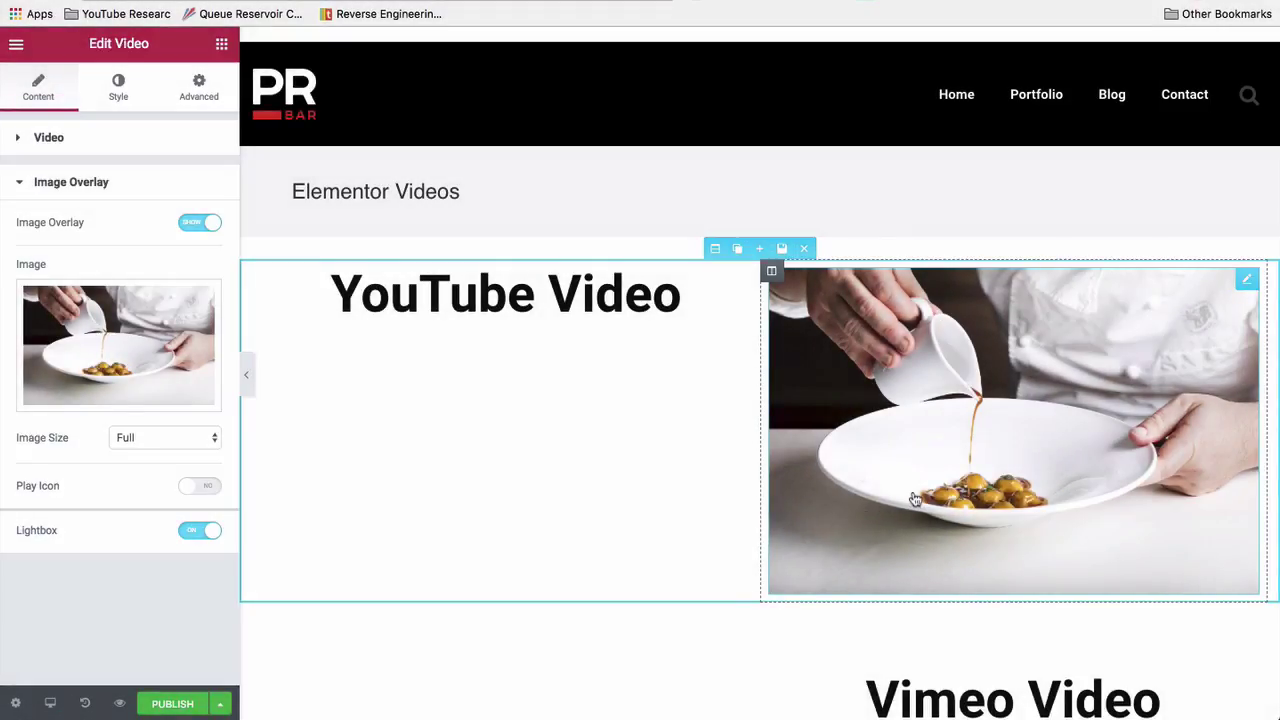
click(912, 492)
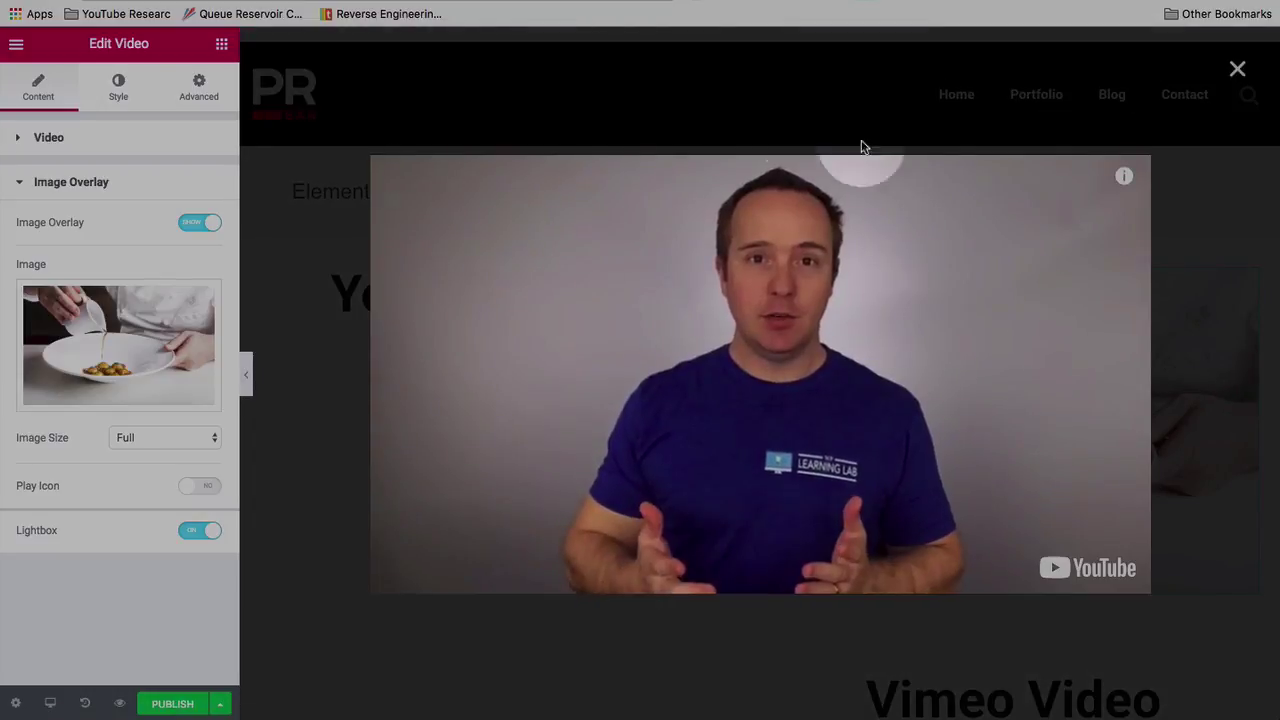
Step: Add a Video widget beside the Vimeo Video heading with Vimeo as the source
click(308, 369)
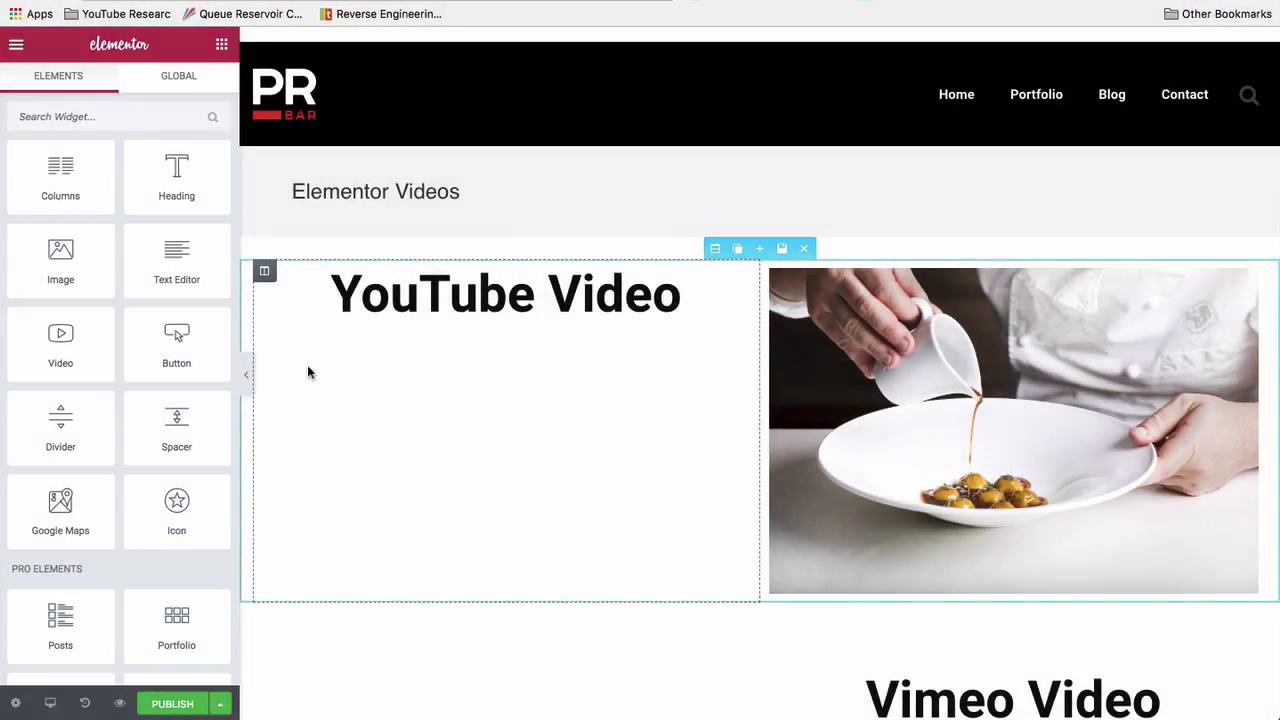
scroll(469, 480, down, 3)
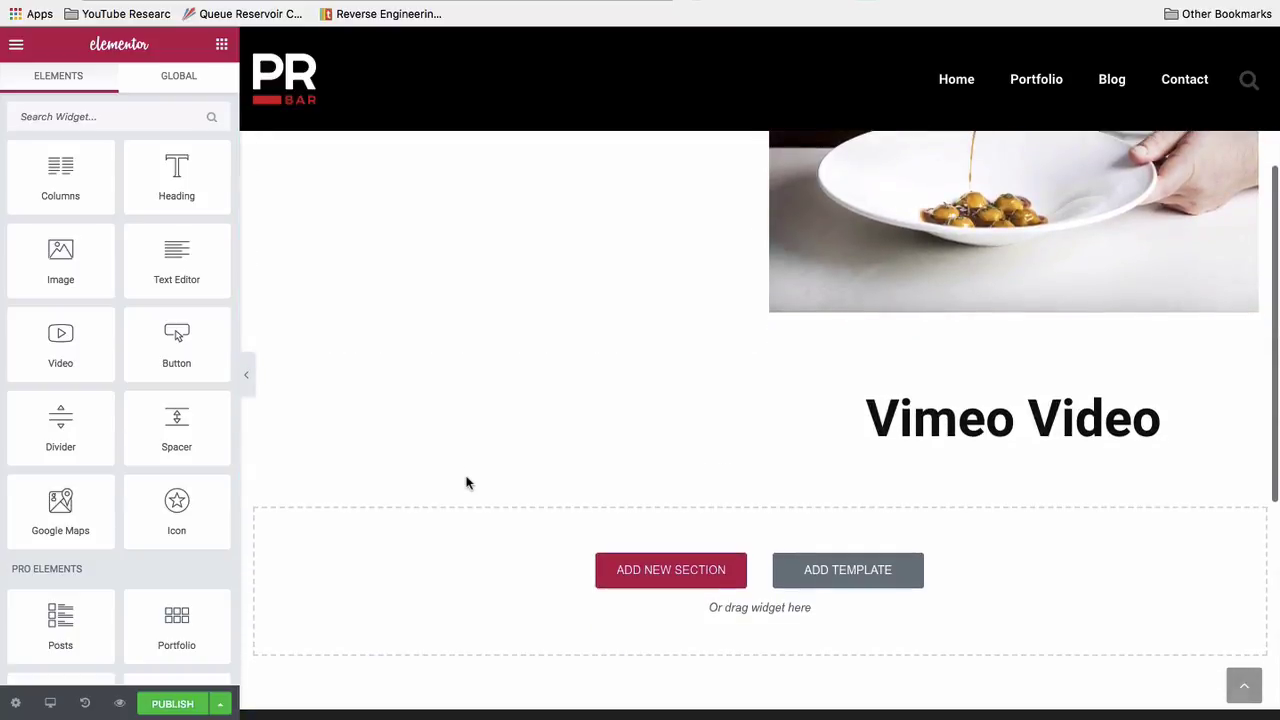
click(214, 48)
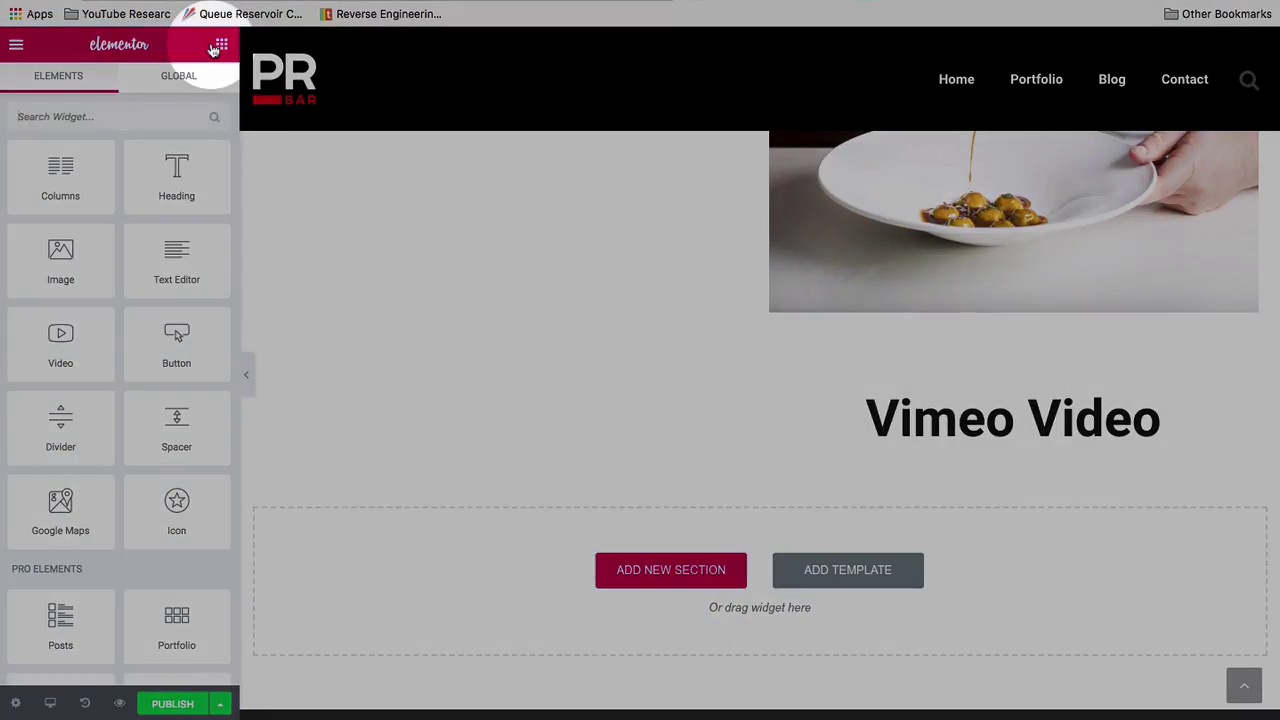
click(38, 338)
drag(38, 338, 460, 372)
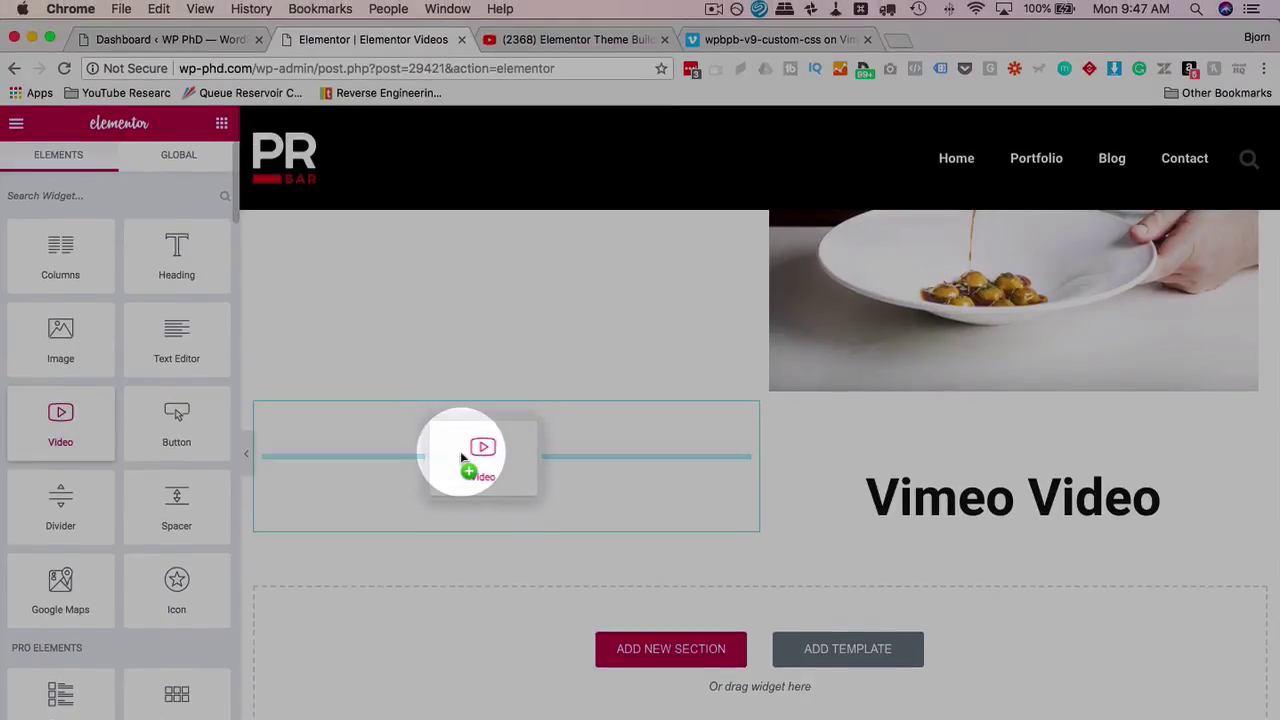
drag(460, 451, 460, 451)
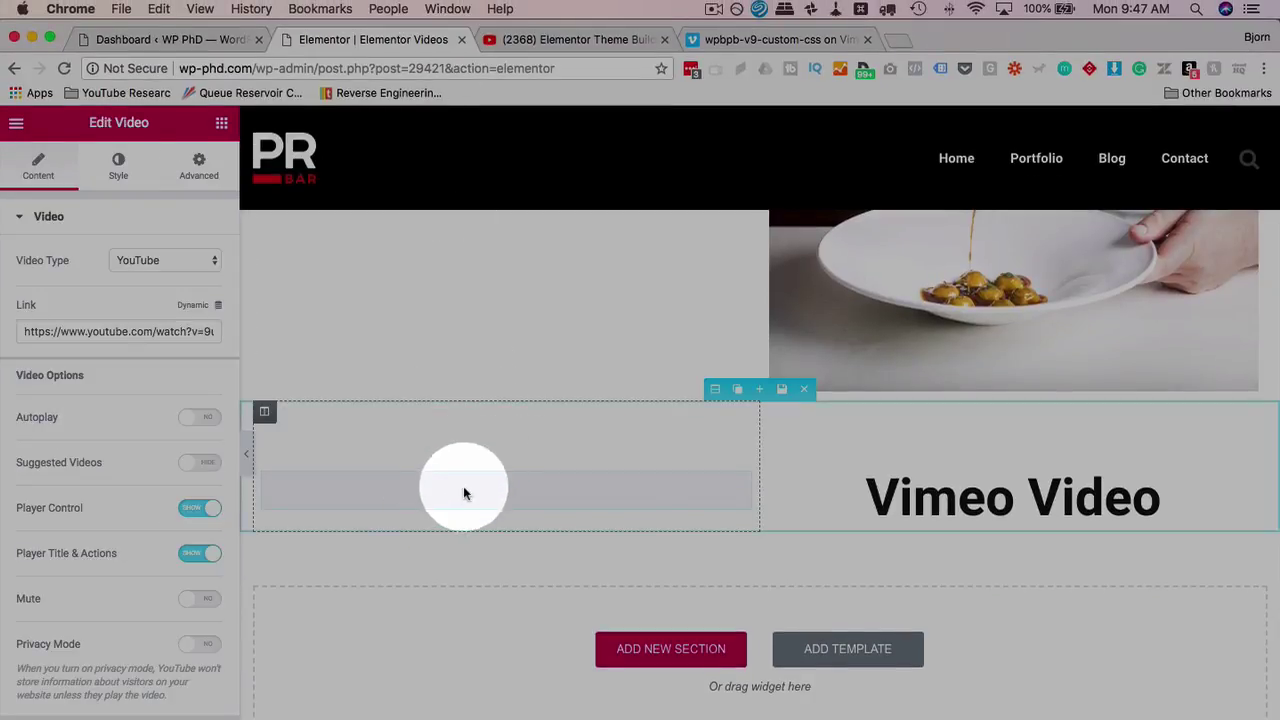
click(160, 260)
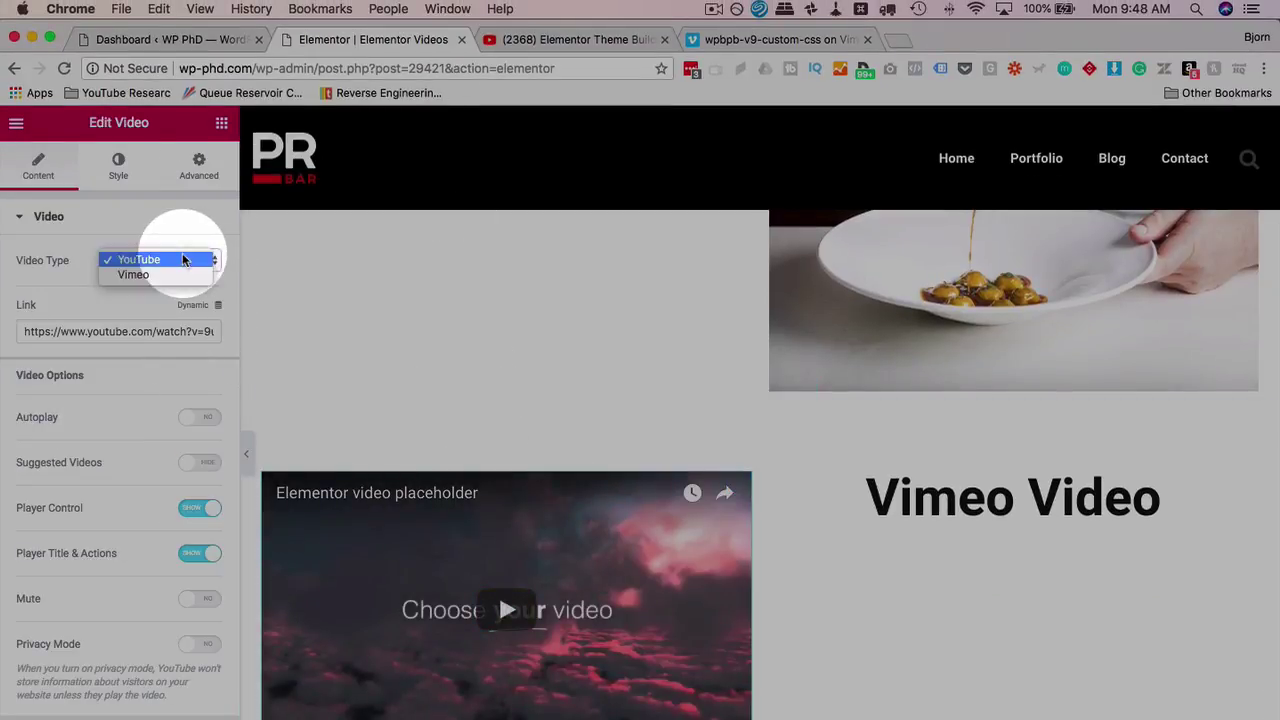
click(160, 278)
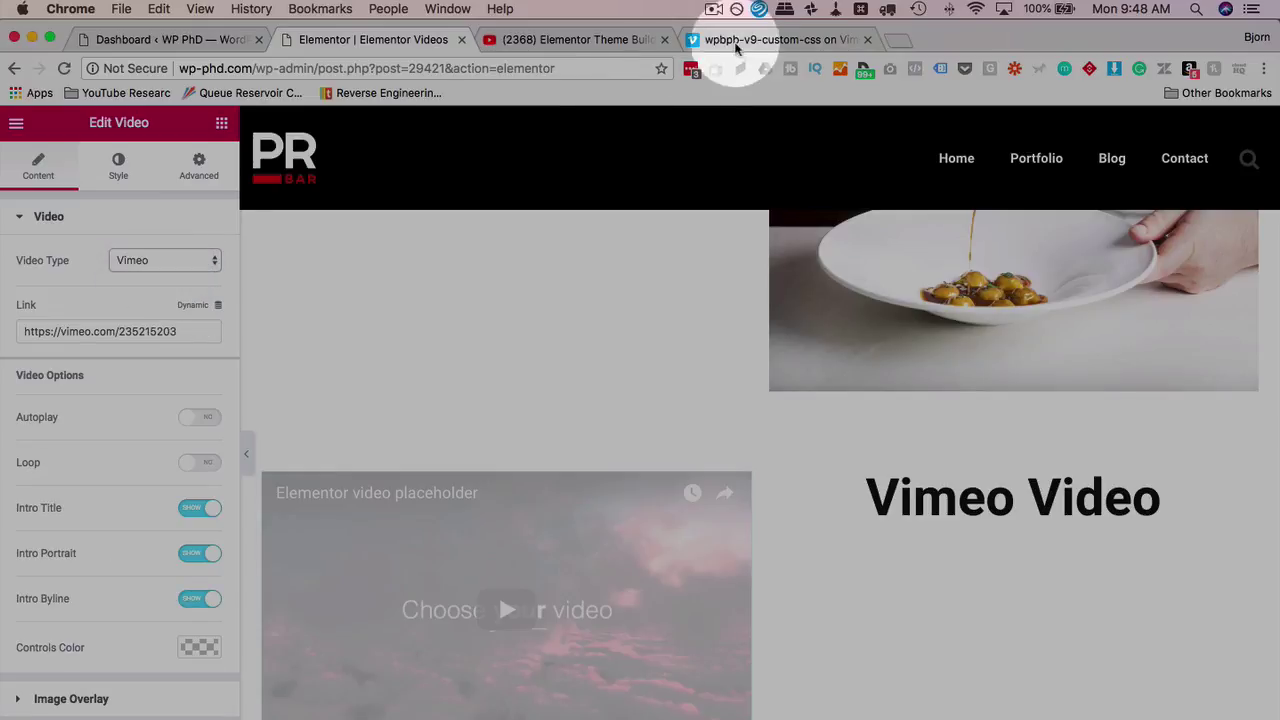
click(745, 40)
click(354, 70)
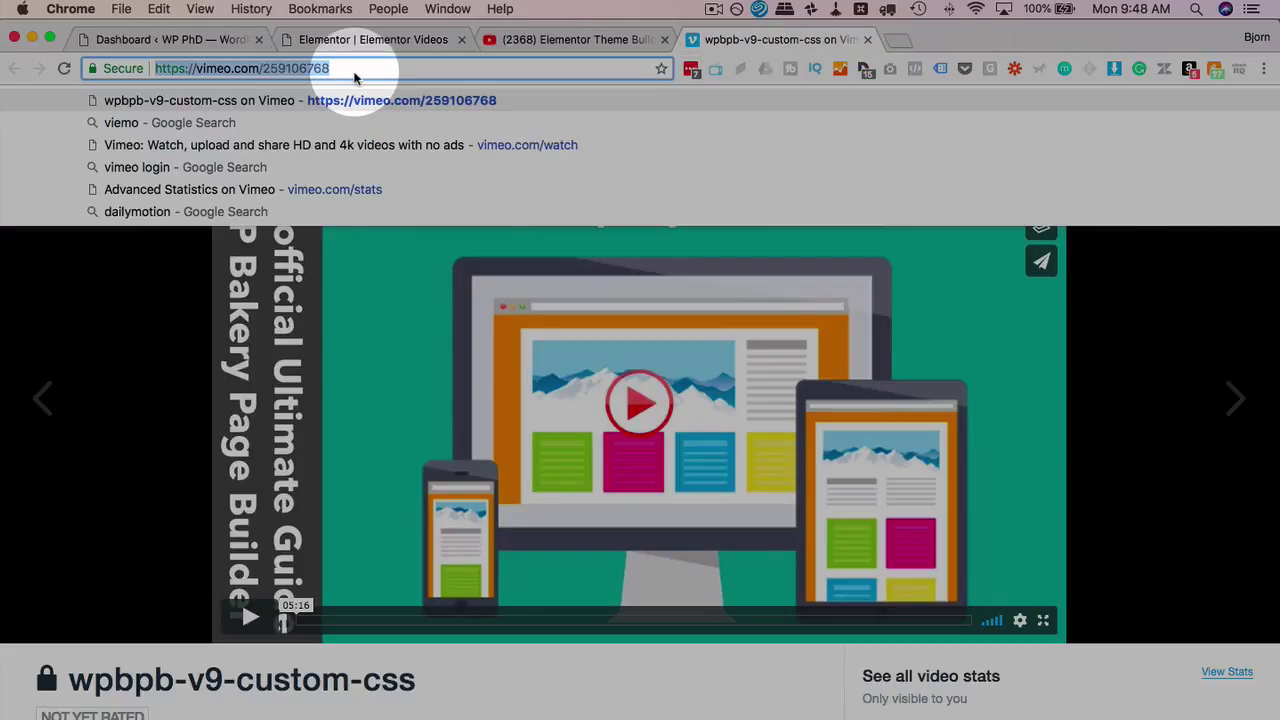
right_click(316, 68)
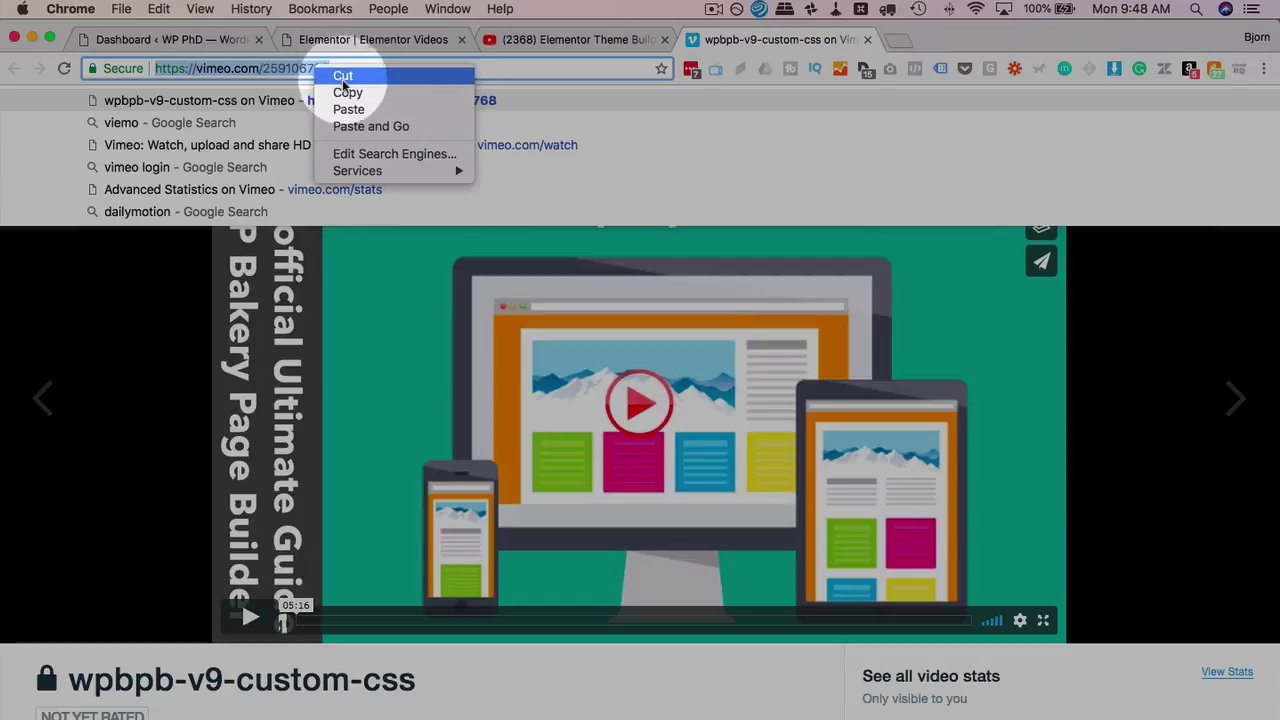
click(345, 89)
click(425, 40)
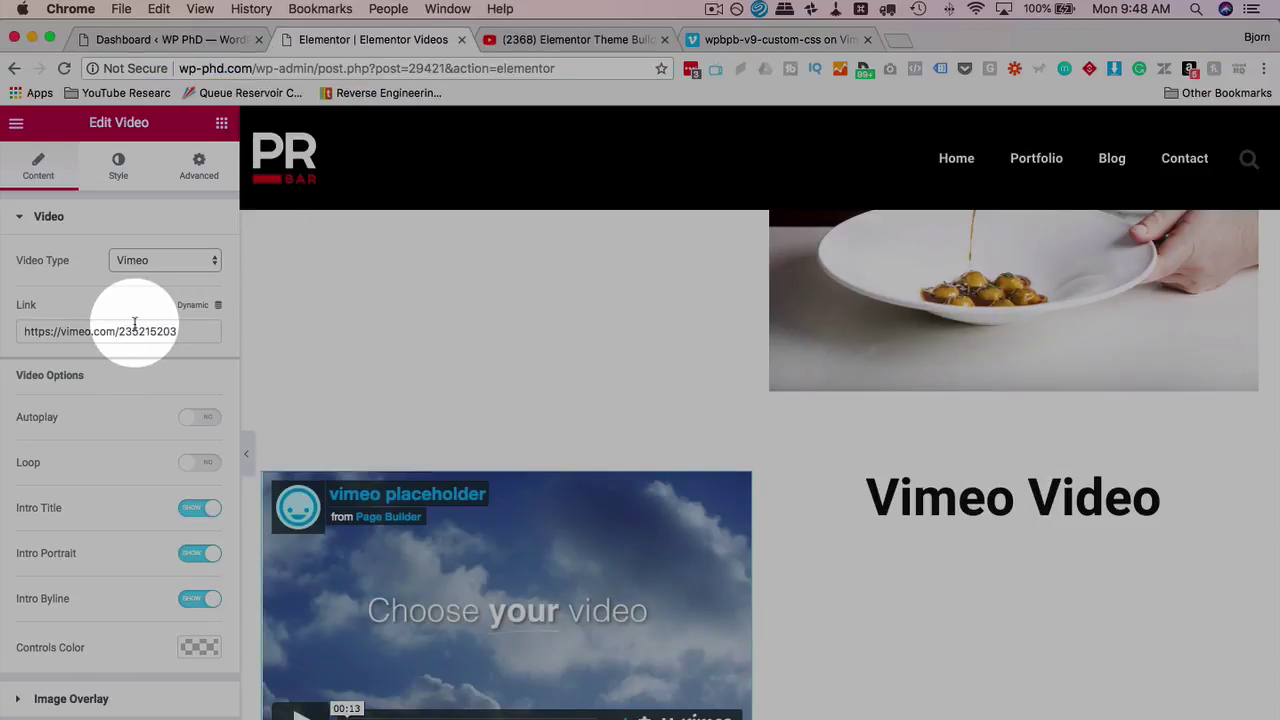
click(133, 330)
key(super+a)
right_click(133, 330)
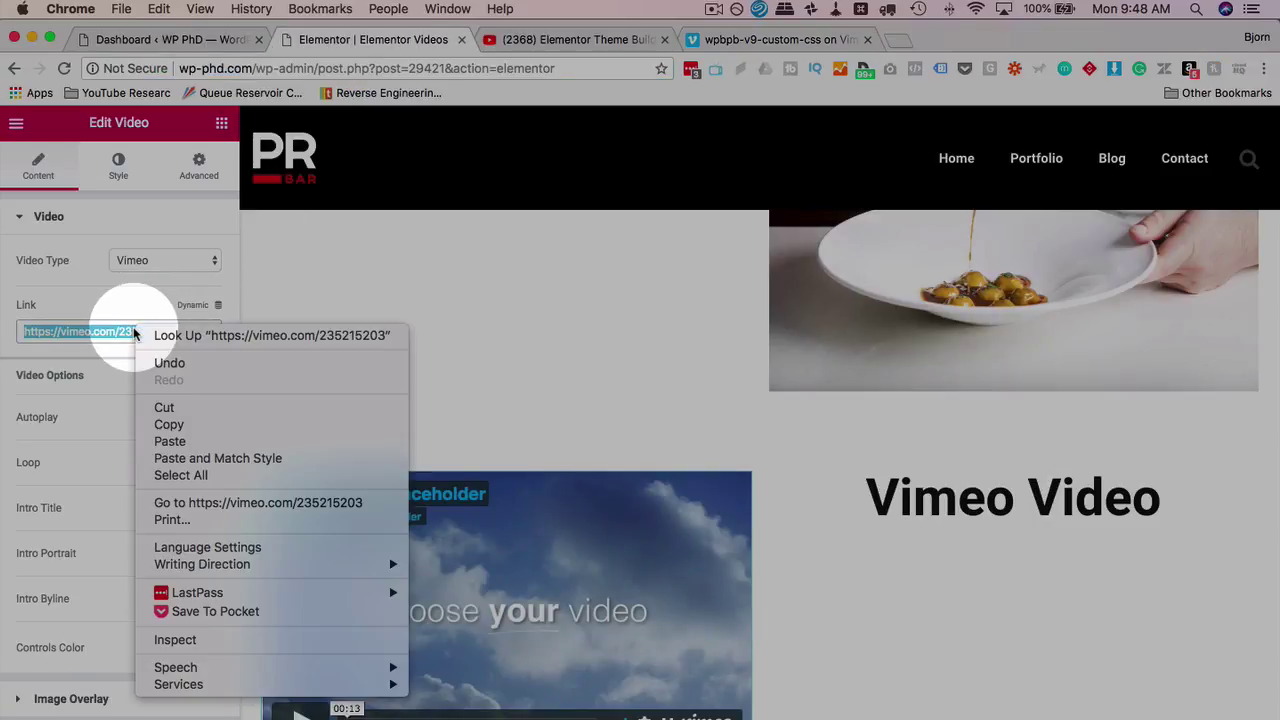
click(165, 440)
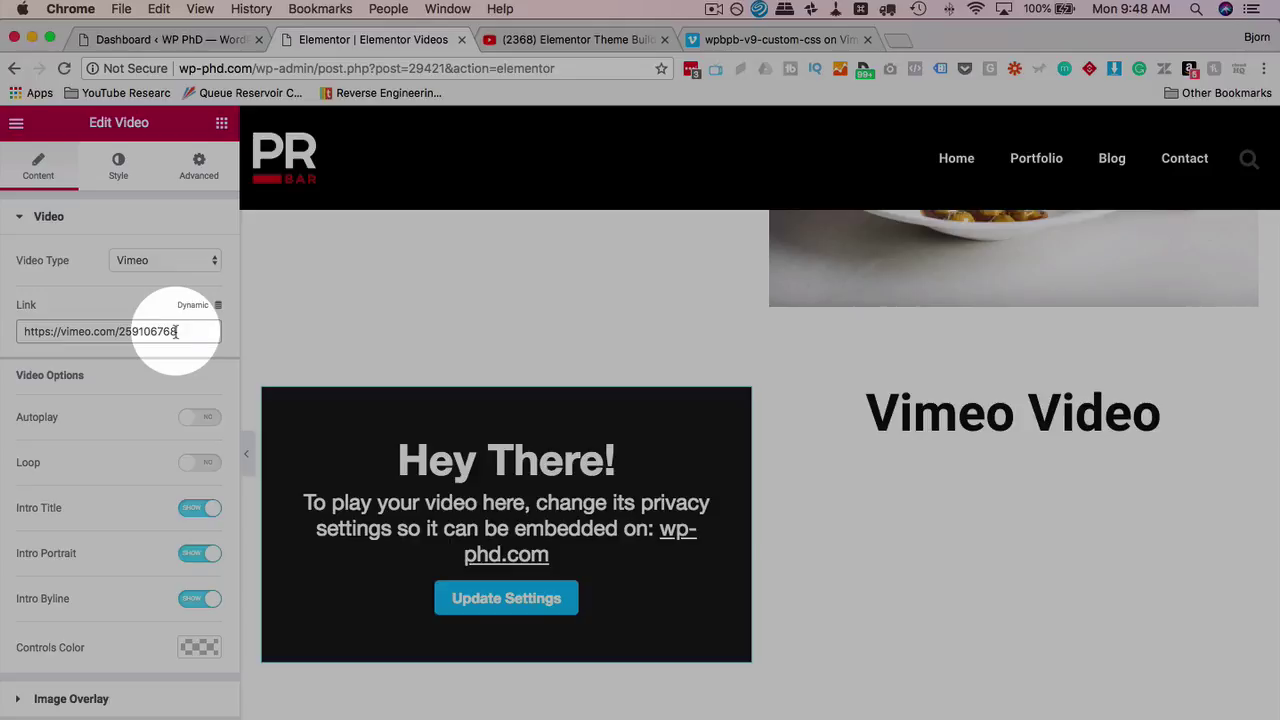
key(super+a)
key(super+v)
key(super+a)
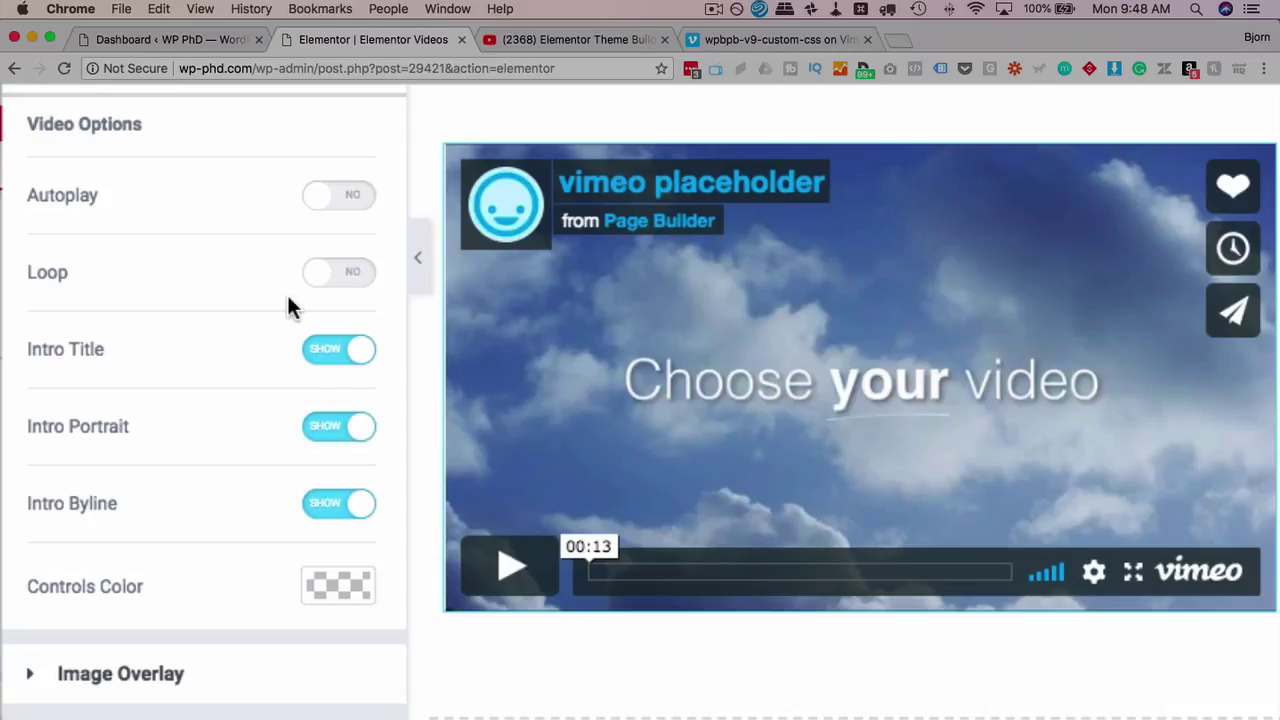
Step: Switch the Intro Title, Intro Portrait and Intro Byline toggles to HIDE
click(345, 362)
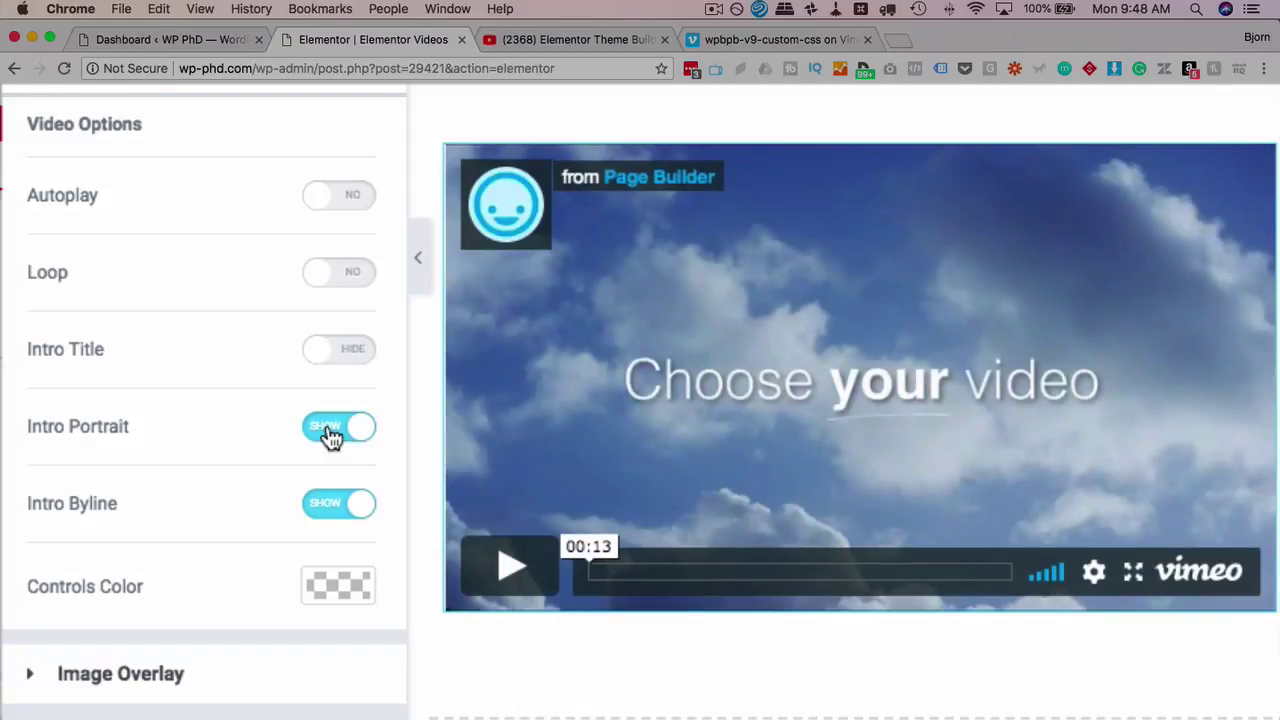
click(341, 430)
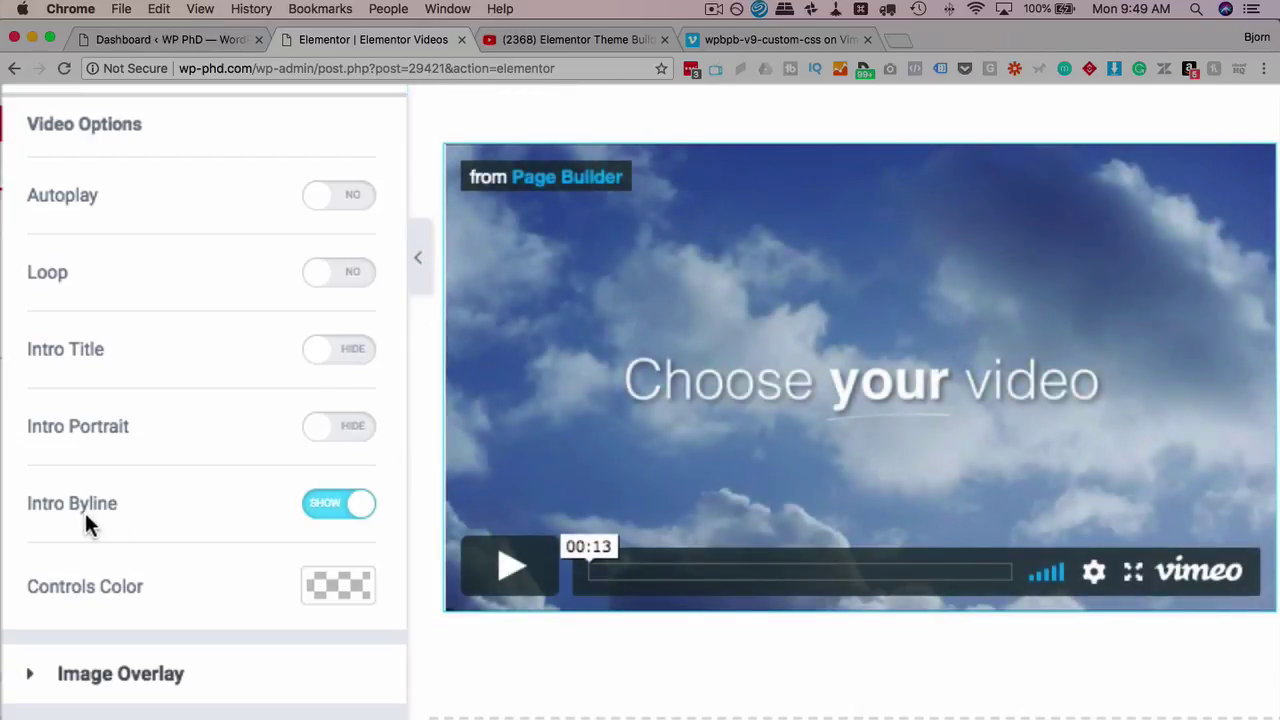
click(347, 518)
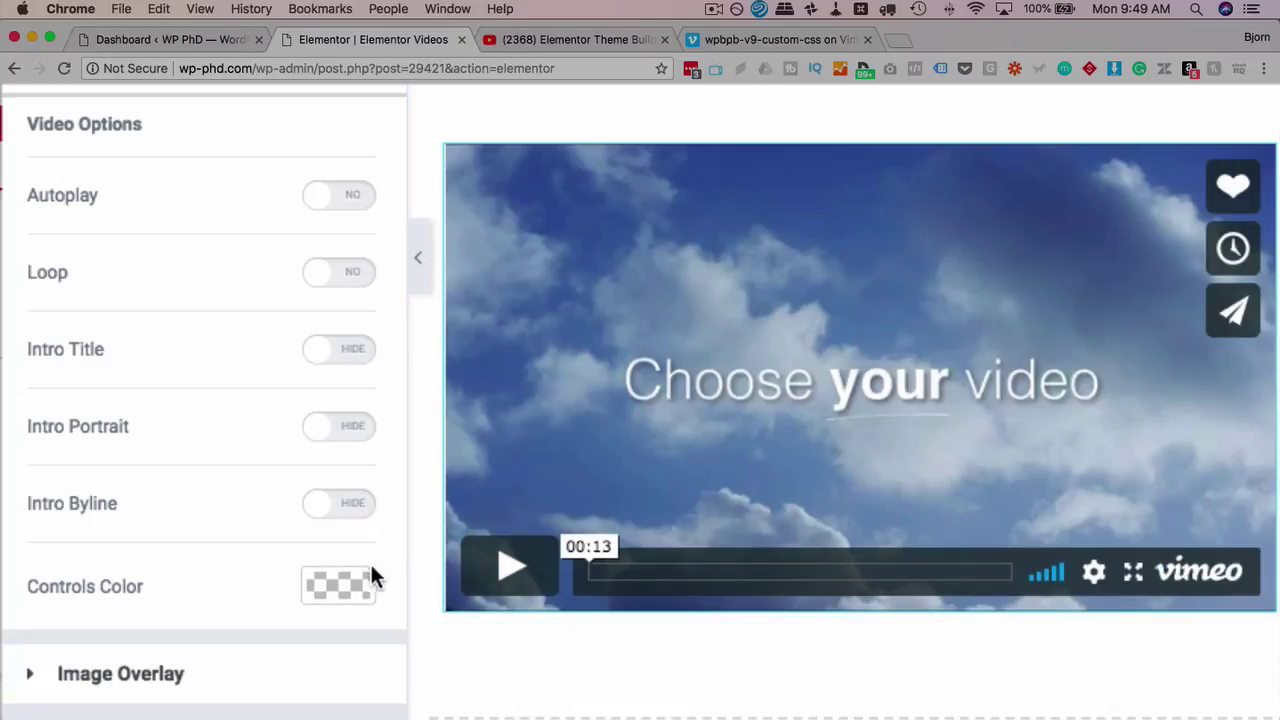
Step: Choose a crimson red as the Vimeo player's Controls Color
click(342, 582)
scroll(139, 626, down, 4)
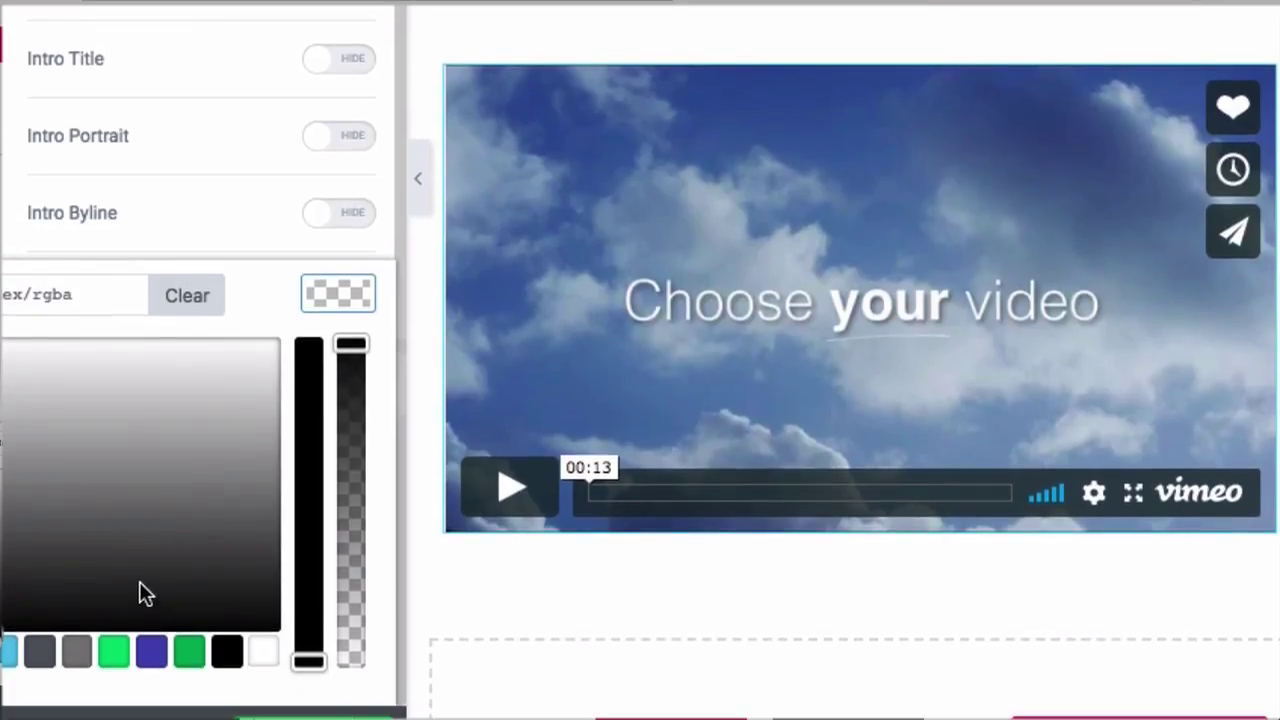
drag(140, 668, 303, 585)
drag(303, 507, 299, 459)
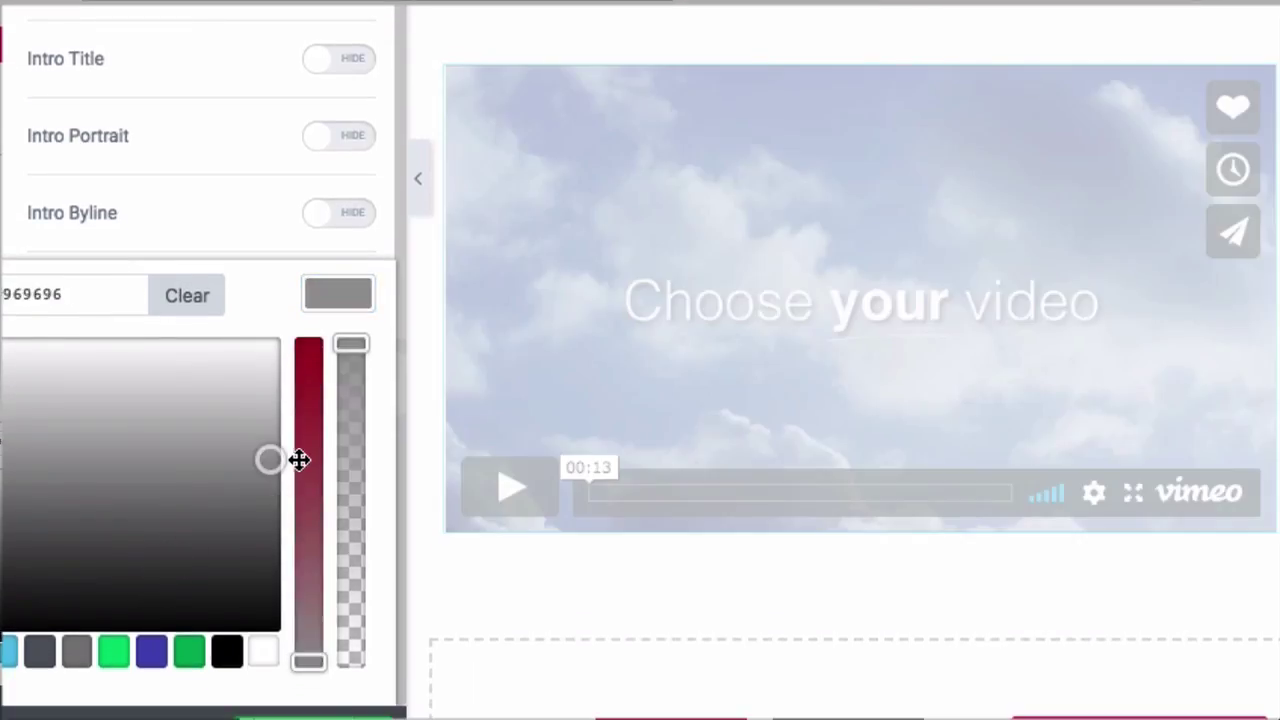
click(190, 653)
drag(132, 450, 378, 268)
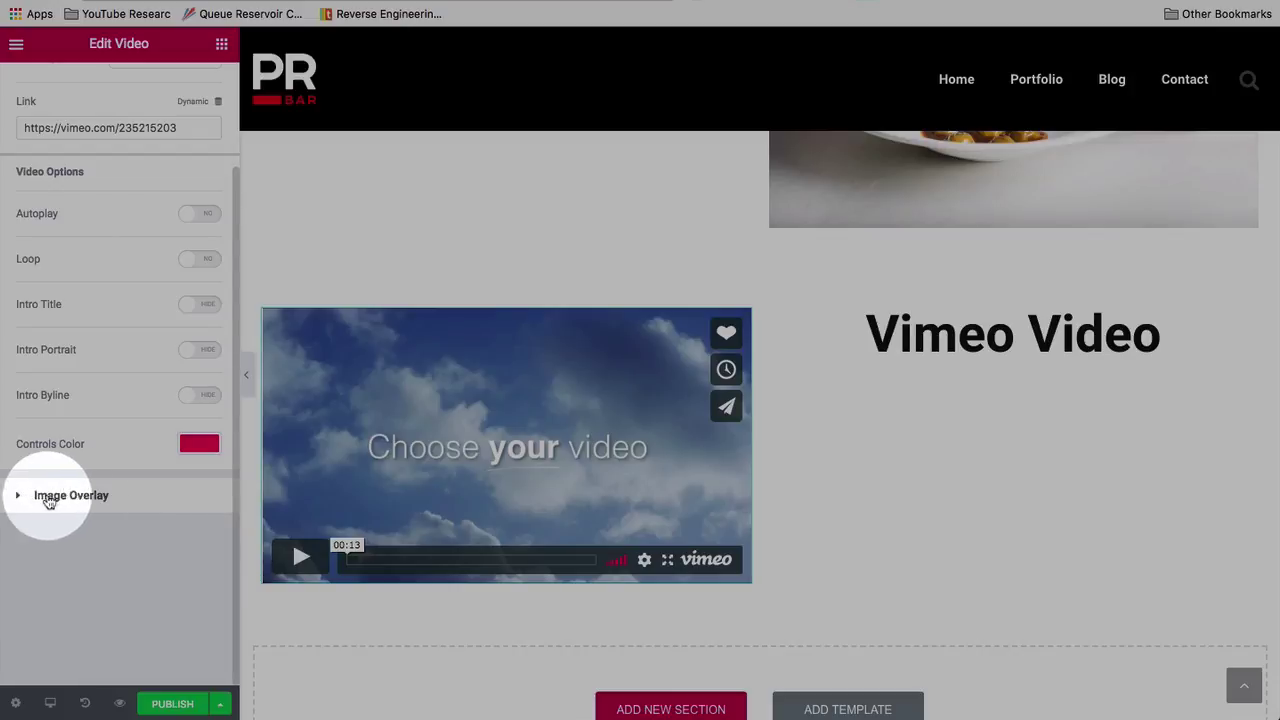
Step: Switch the Vimeo widget's Image Overlay toggle to SHOW, keeping the play icon
click(16, 497)
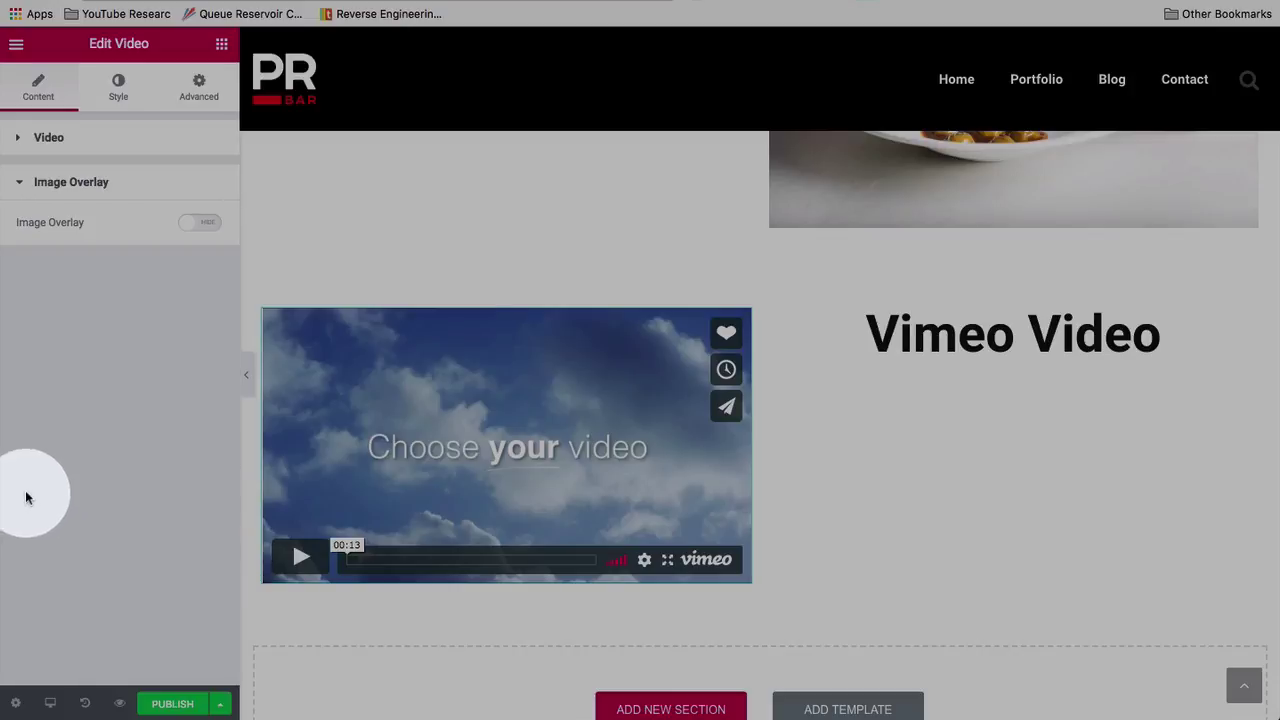
click(199, 223)
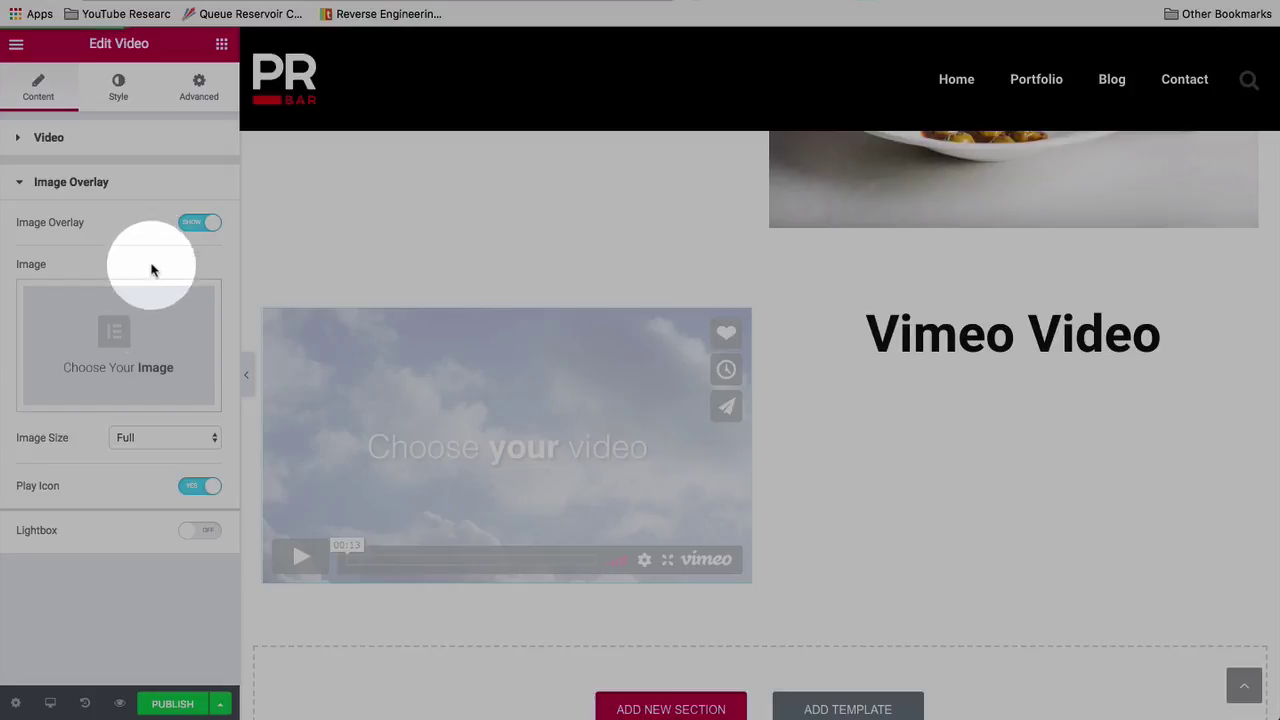